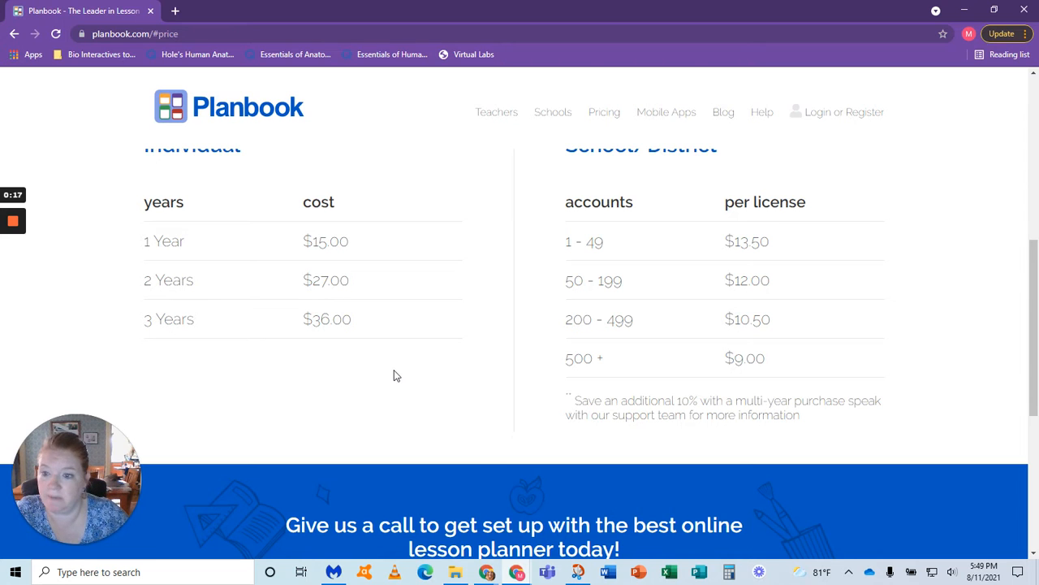
Step: Open the sign-up form for a new Planbook account from the site's login dialog
{"action": "scroll", "coordinate": [394, 375], "scroll_direction": "up", "scroll_amount": 5}
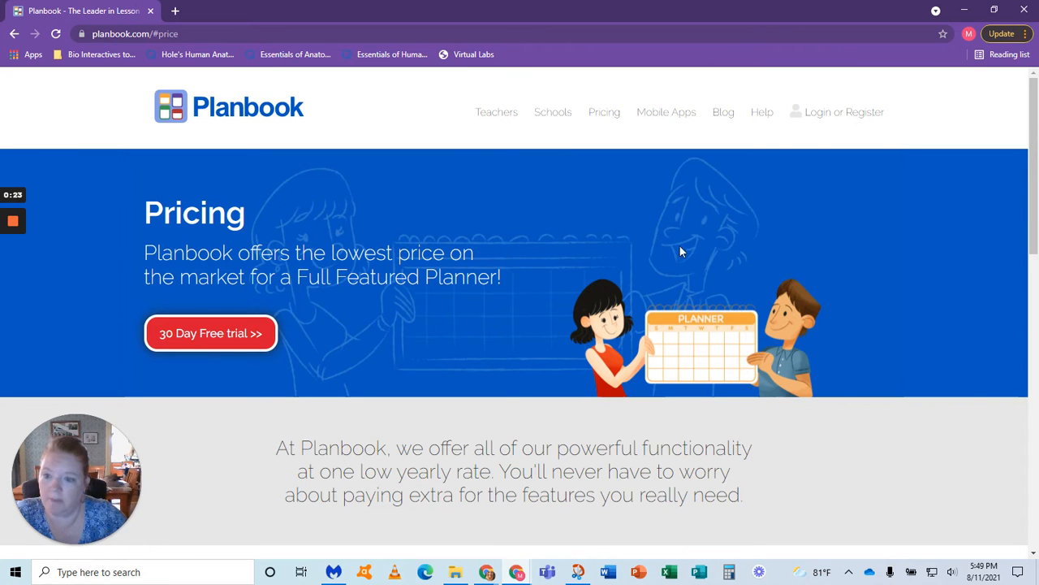
{"action": "left_click", "coordinate": [845, 119]}
{"action": "left_click", "coordinate": [402, 274]}
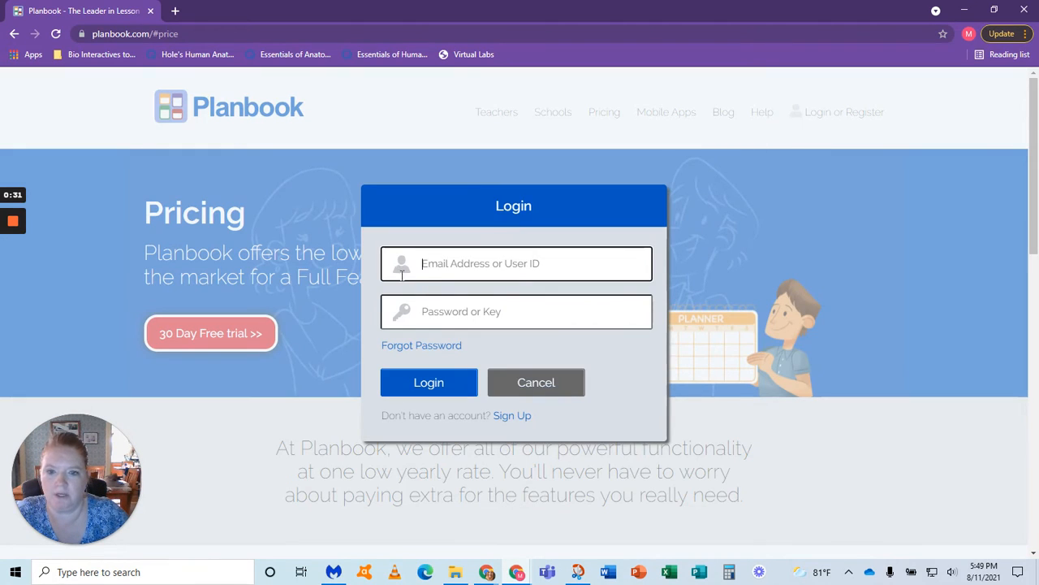
{"action": "left_click", "coordinate": [511, 417]}
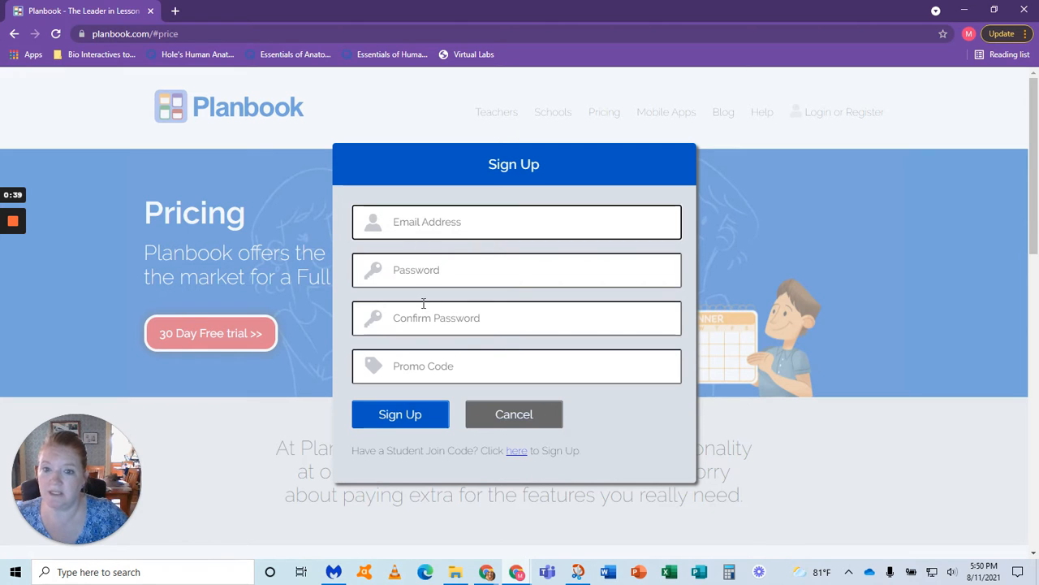
Step: Sign up with the account email and confirmed password, and dismiss the browser's offer to save the password
{"action": "mouse_move", "coordinate": [17, 225]}
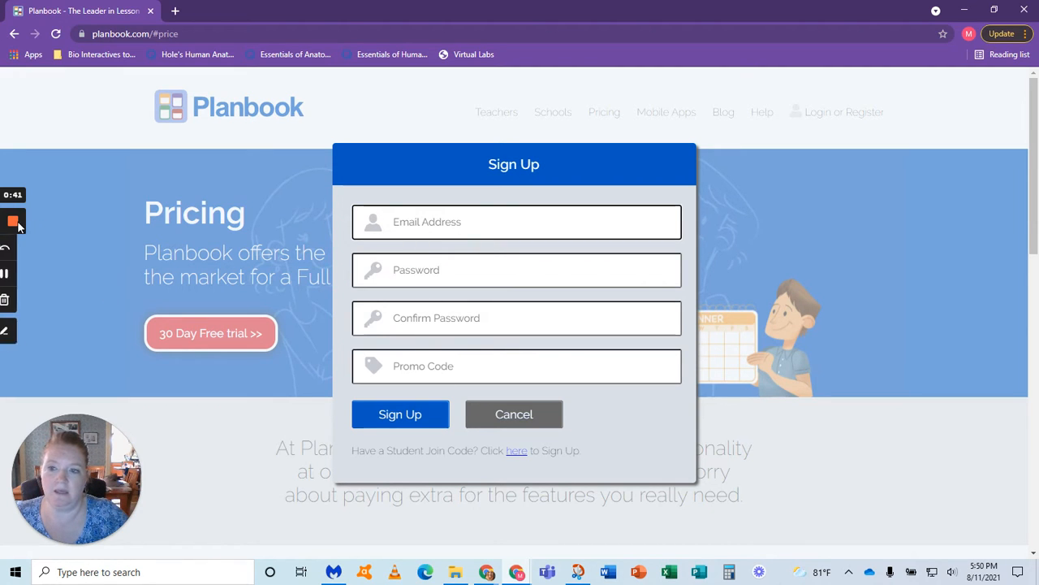
{"action": "left_click", "coordinate": [14, 275]}
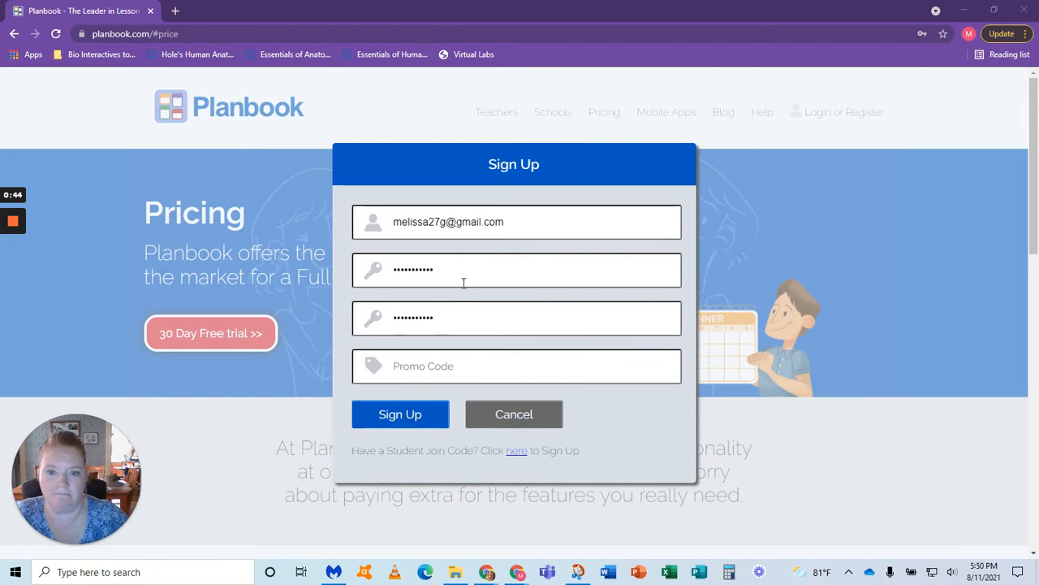
{"action": "left_click", "coordinate": [400, 419]}
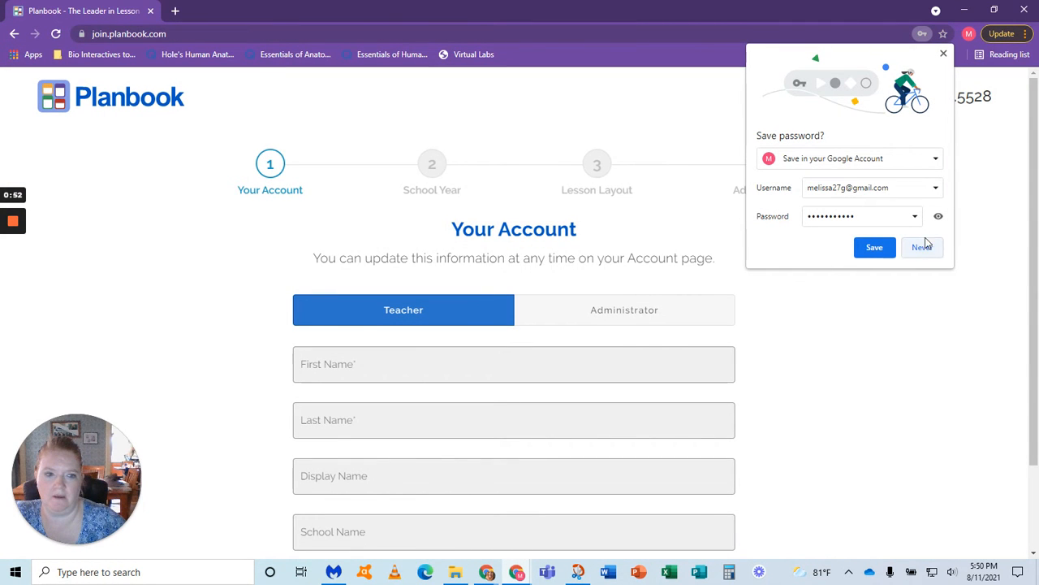
{"action": "left_click", "coordinate": [944, 53]}
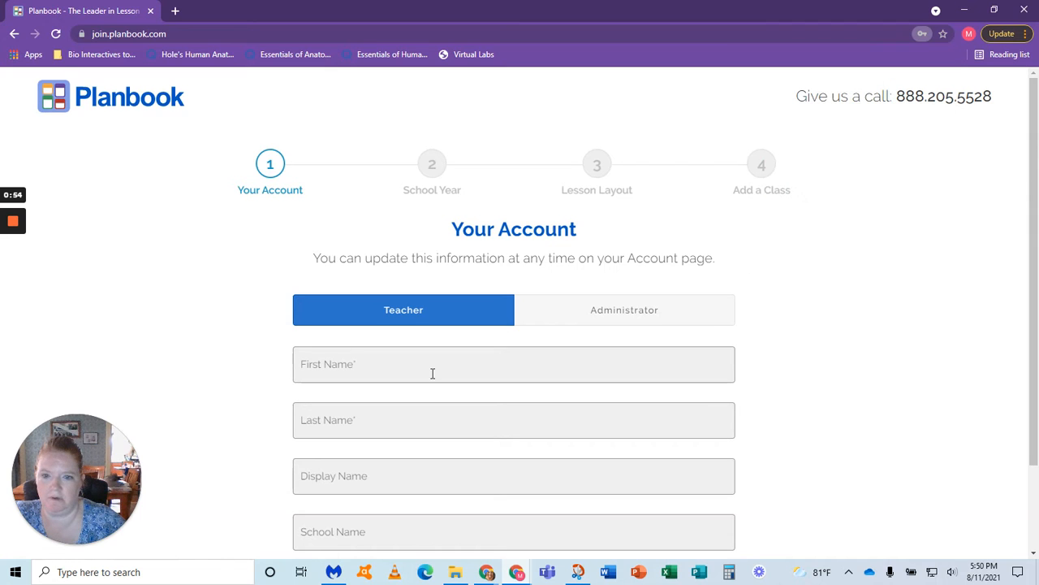
Step: Fill in the teacher's first name, last name and display name, set the school name to Olmsted, and continue to the school year
{"action": "left_click", "coordinate": [392, 362]}
{"action": "scroll", "coordinate": [490, 404], "scroll_direction": "down", "scroll_amount": 1}
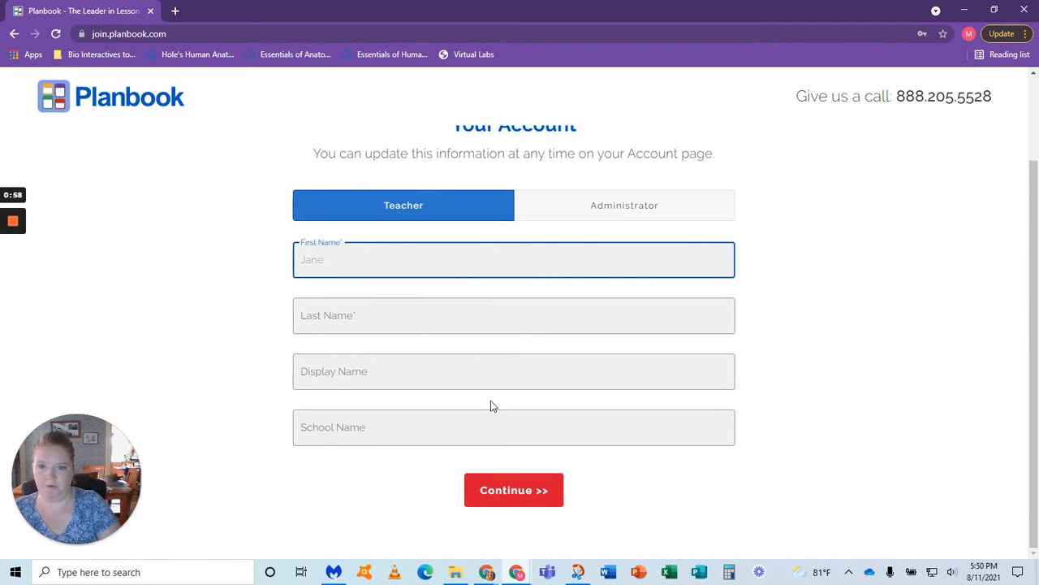
{"action": "type", "text": "Meliss"}
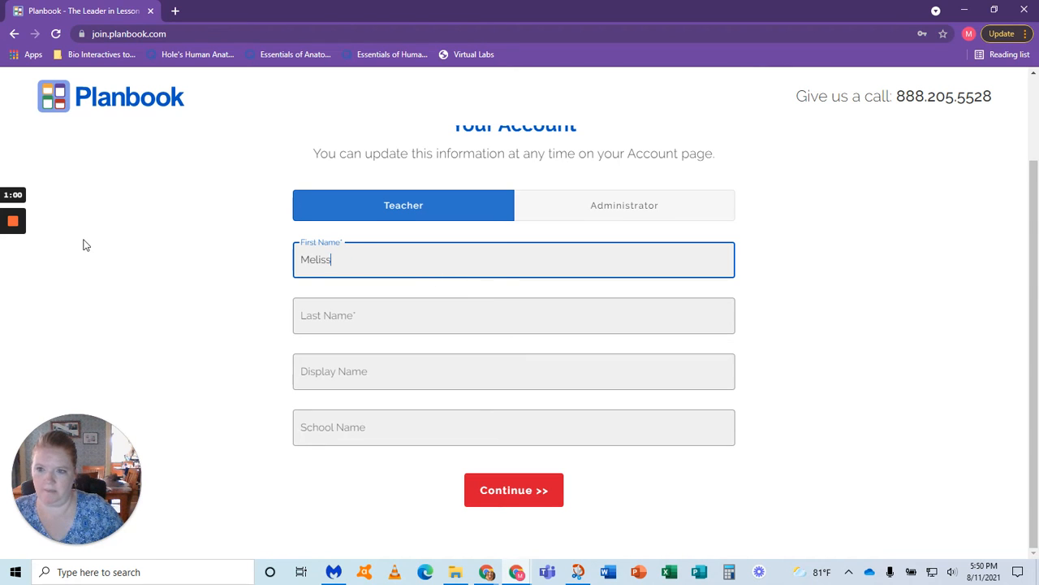
{"action": "mouse_move", "coordinate": [18, 240]}
{"action": "left_click", "coordinate": [13, 274]}
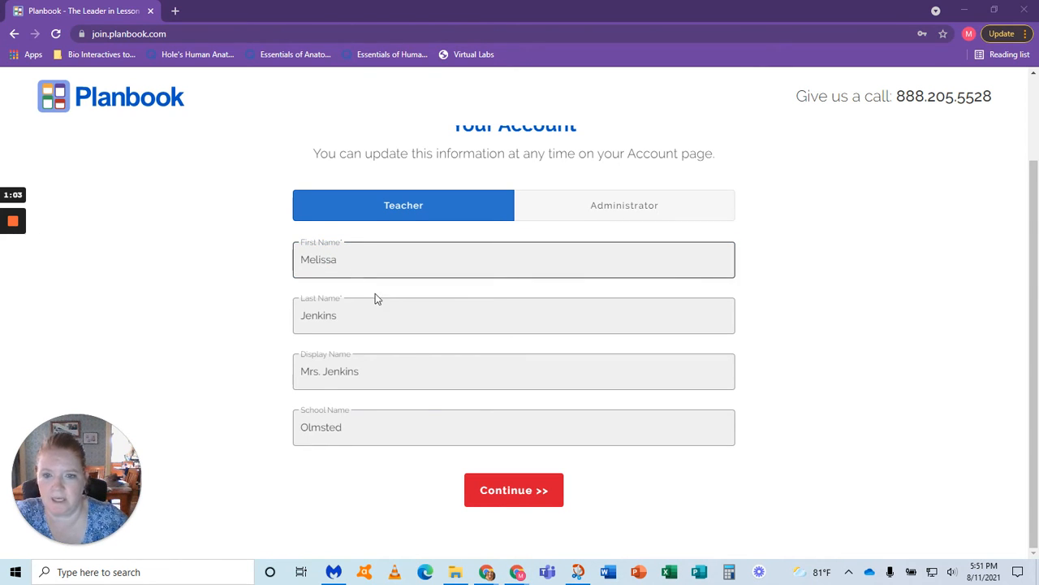
{"action": "left_click", "coordinate": [328, 325]}
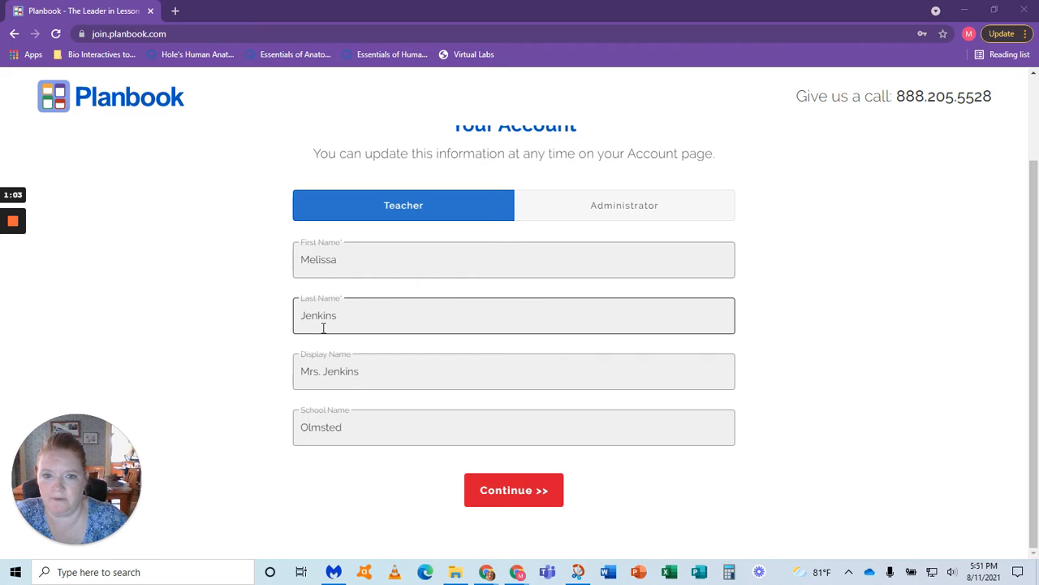
{"action": "left_click", "coordinate": [336, 370]}
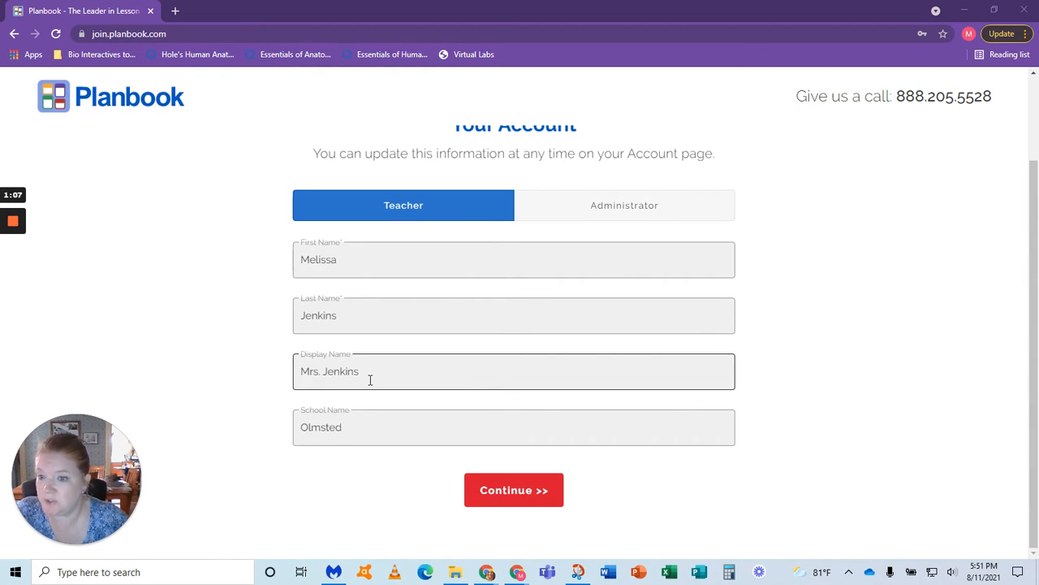
{"action": "left_click", "coordinate": [353, 431]}
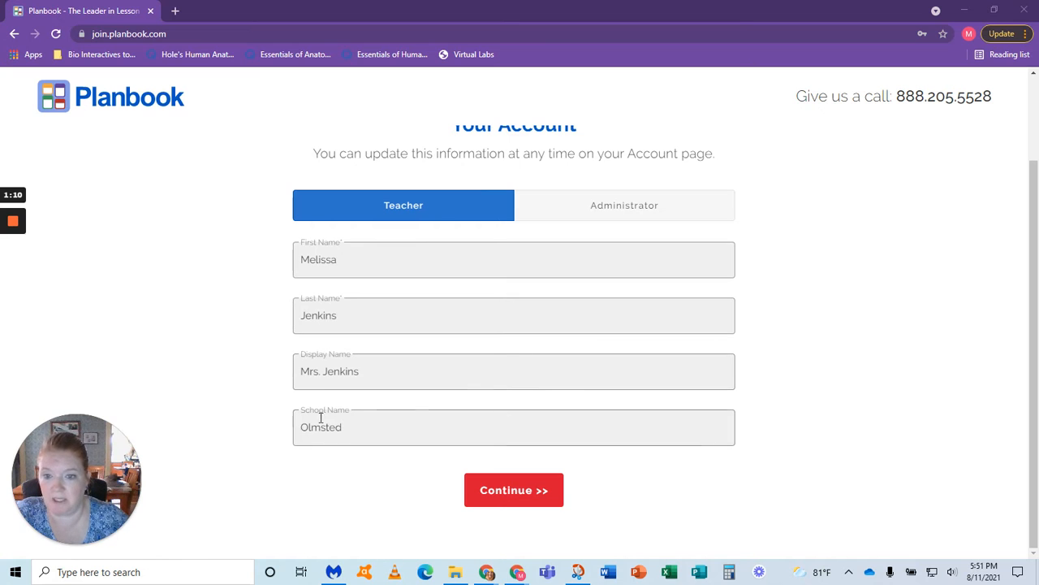
{"action": "left_click", "coordinate": [533, 490]}
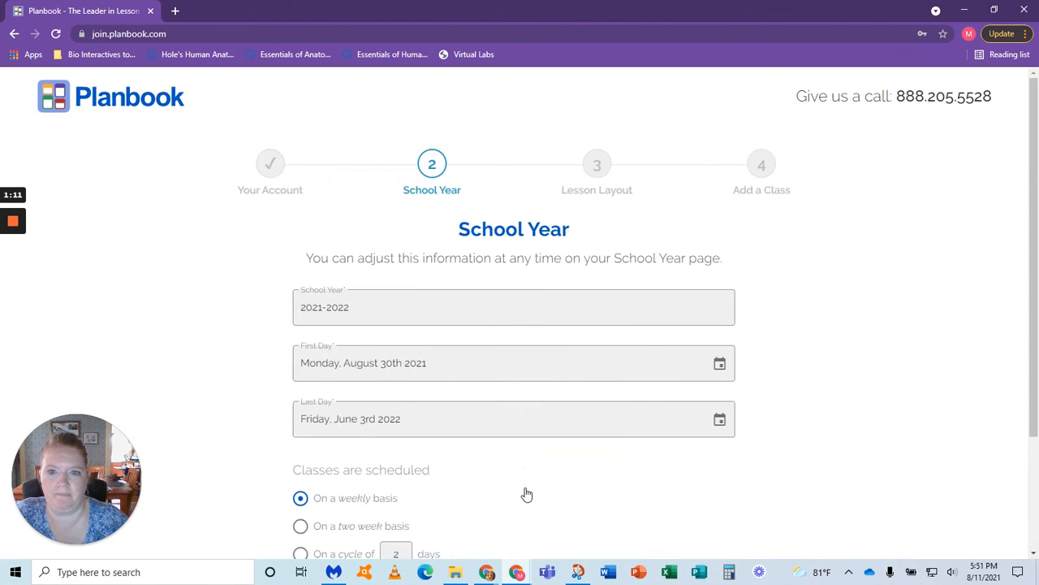
Step: Set the first day of the 2021-2022 school year to Wednesday, September 1st 2021
{"action": "scroll", "coordinate": [398, 325], "scroll_direction": "down", "scroll_amount": 2}
{"action": "left_click", "coordinate": [319, 248]}
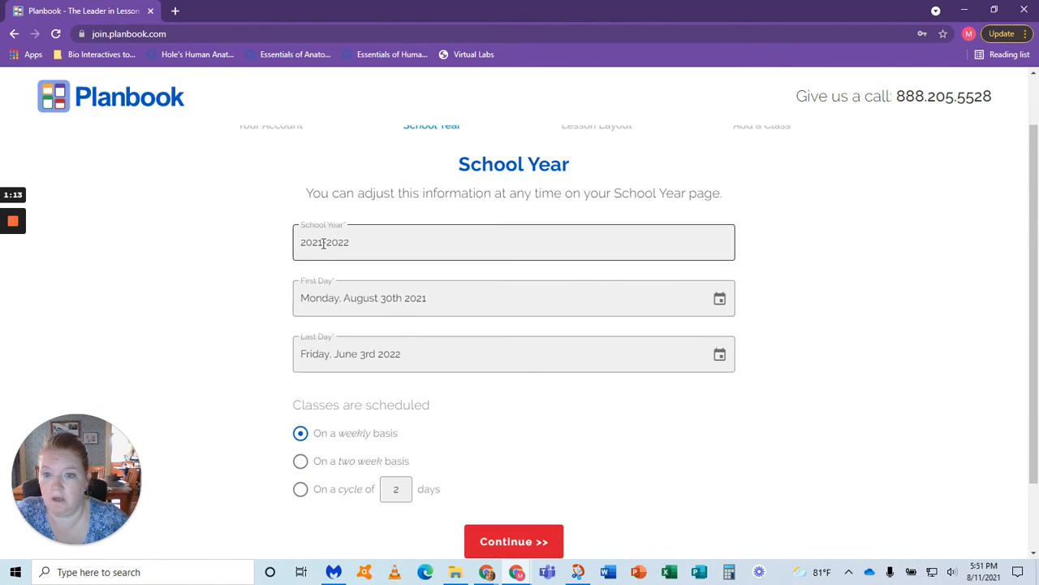
{"action": "left_click", "coordinate": [674, 307]}
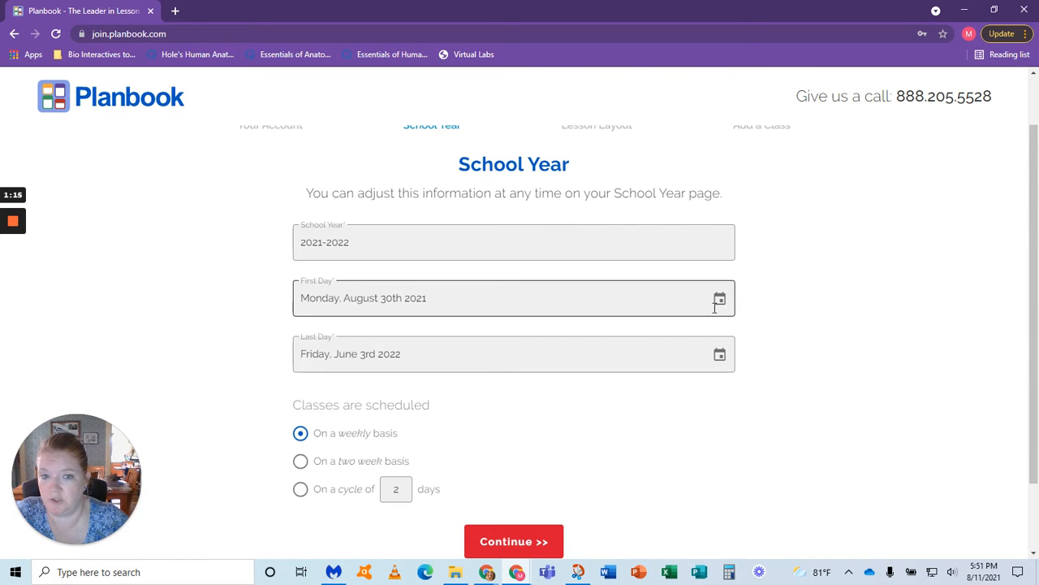
{"action": "left_click", "coordinate": [722, 301]}
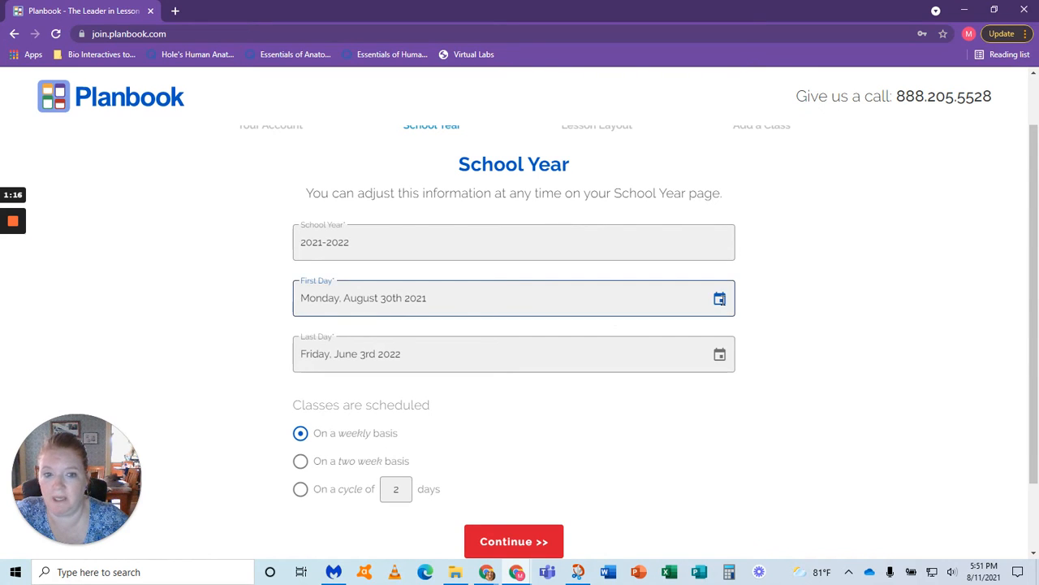
{"action": "scroll", "coordinate": [413, 294], "scroll_direction": "down", "scroll_amount": 1}
{"action": "left_click", "coordinate": [413, 296]}
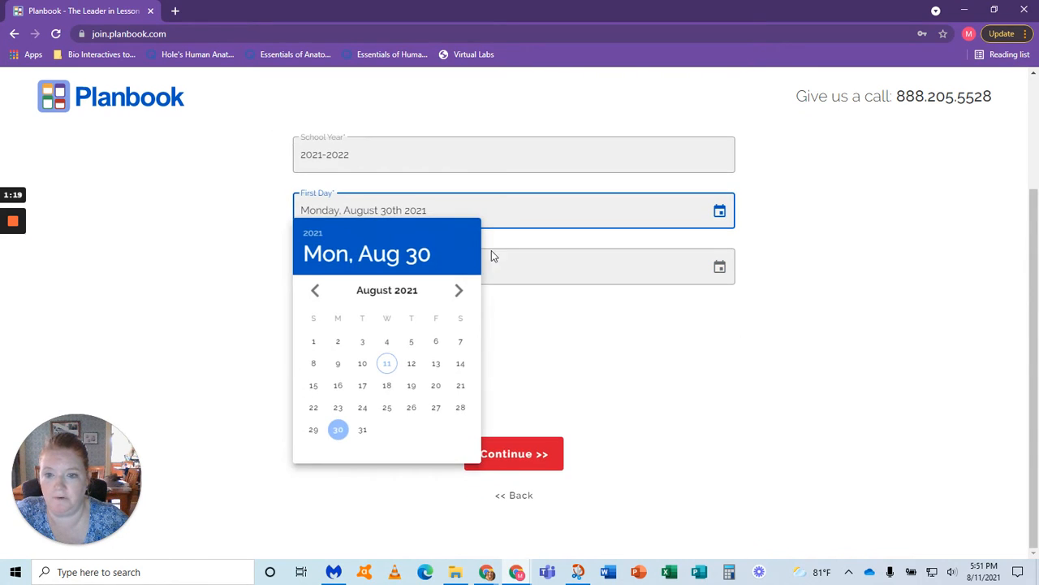
{"action": "left_click", "coordinate": [461, 297]}
{"action": "left_click", "coordinate": [387, 342]}
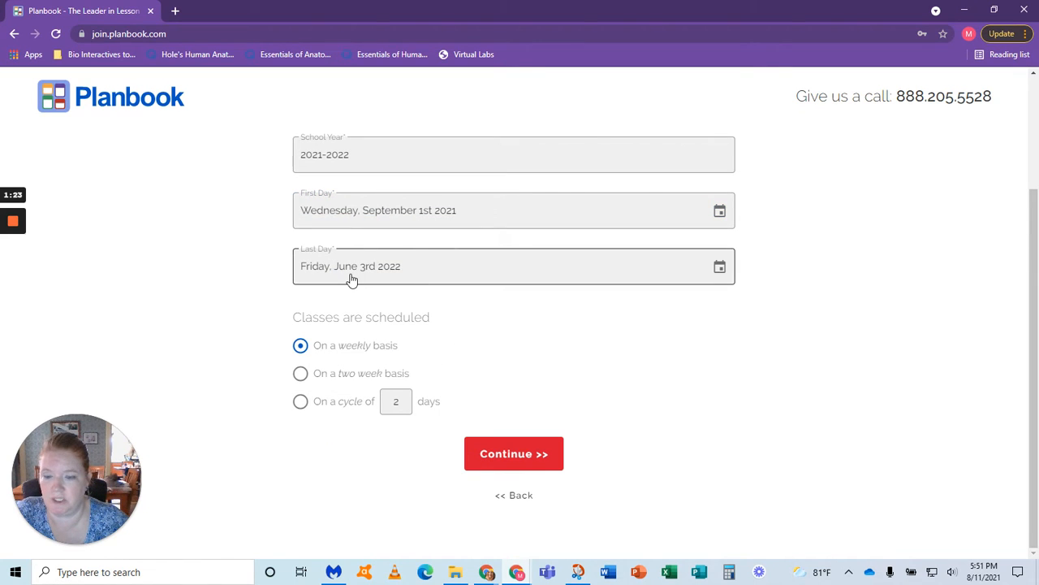
Step: Set the last school day to Friday, June 24th 2022, and submit the school year with classes on a cycle of 6 days
{"action": "left_click", "coordinate": [351, 279]}
{"action": "left_click", "coordinate": [460, 378]}
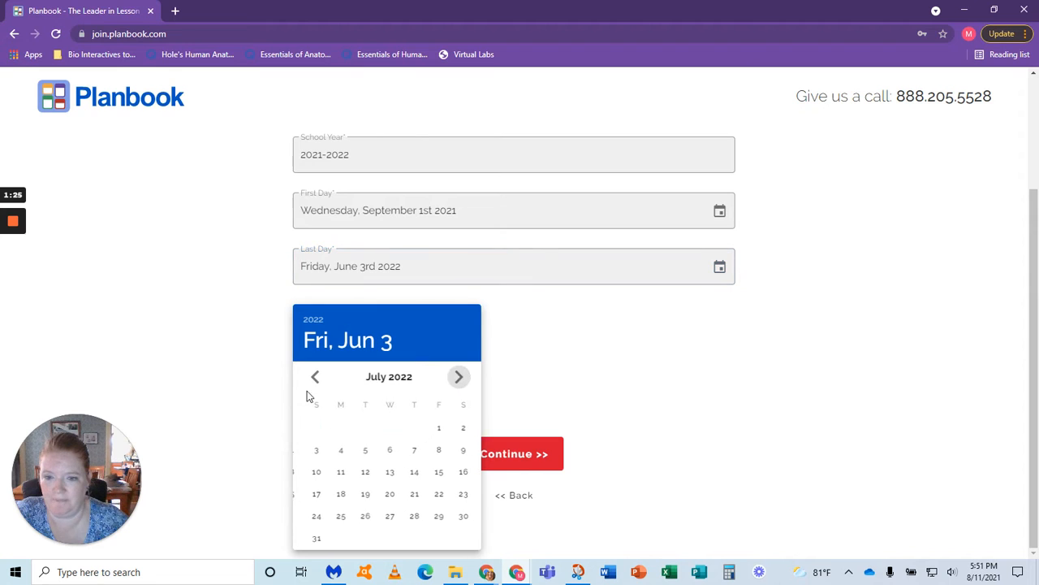
{"action": "left_click", "coordinate": [318, 380]}
{"action": "left_click", "coordinate": [436, 496]}
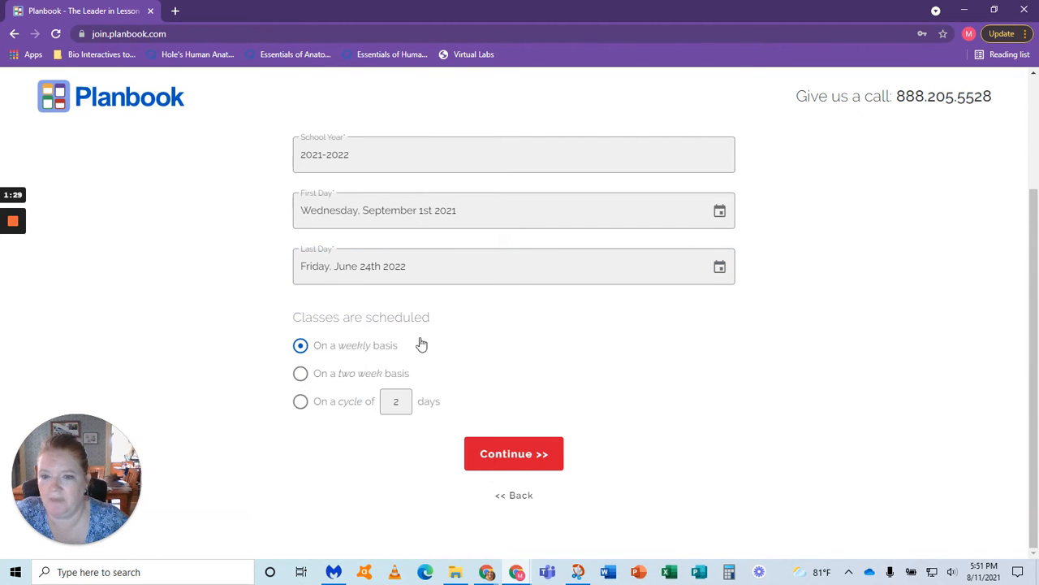
{"action": "left_click", "coordinate": [401, 403]}
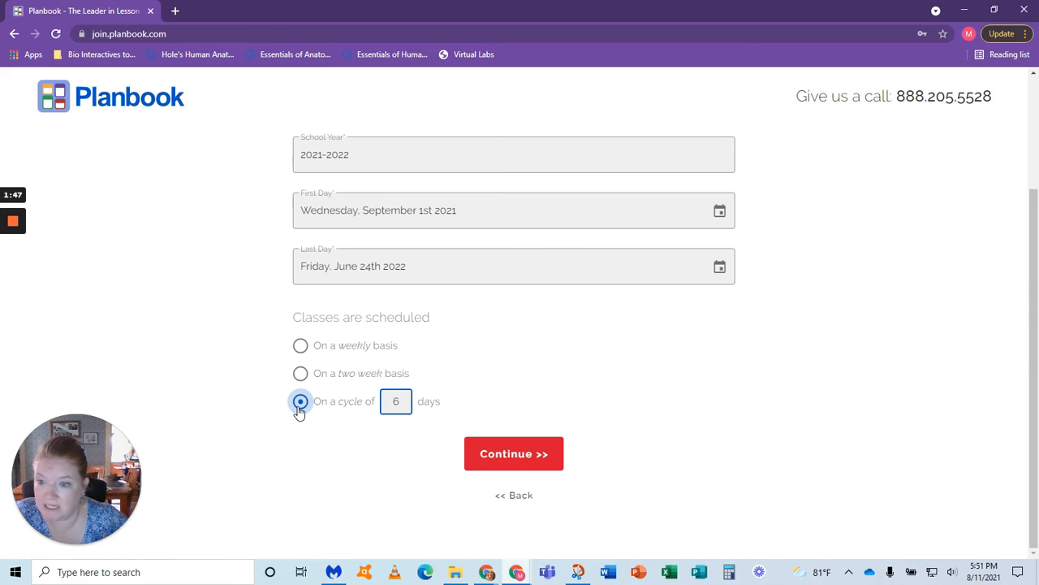
{"action": "left_click", "coordinate": [529, 462]}
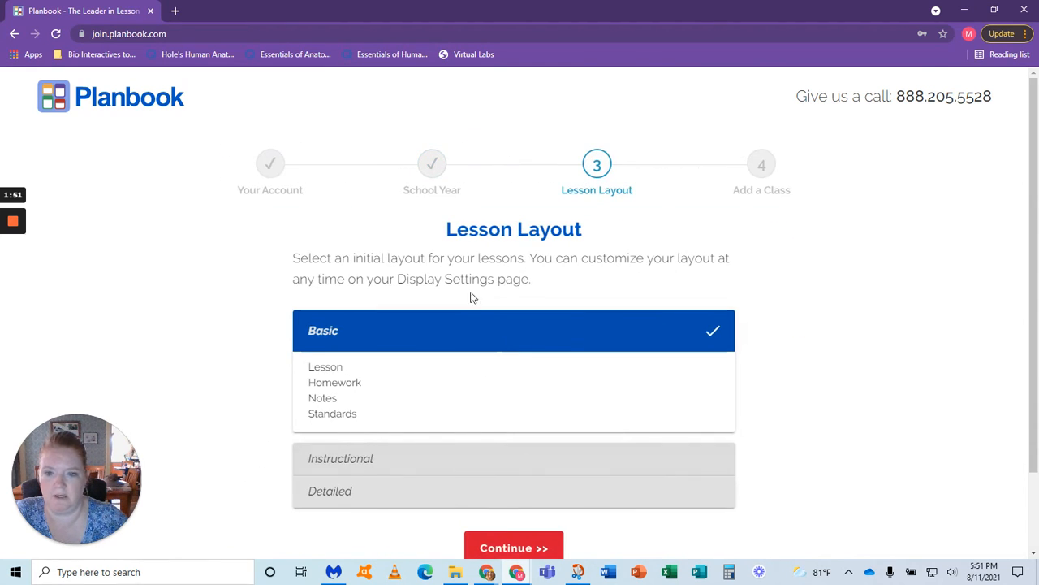
Step: Compare the Basic, Instructional and Detailed lesson layouts, and continue with Instructional as the initial layout
{"action": "scroll", "coordinate": [471, 300], "scroll_direction": "down", "scroll_amount": 2}
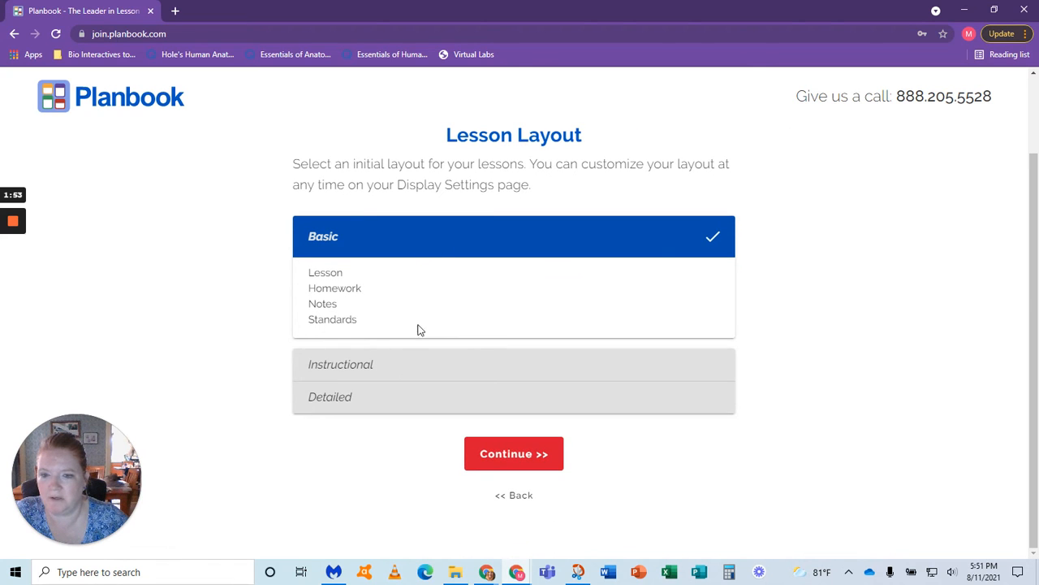
{"action": "left_click", "coordinate": [396, 366]}
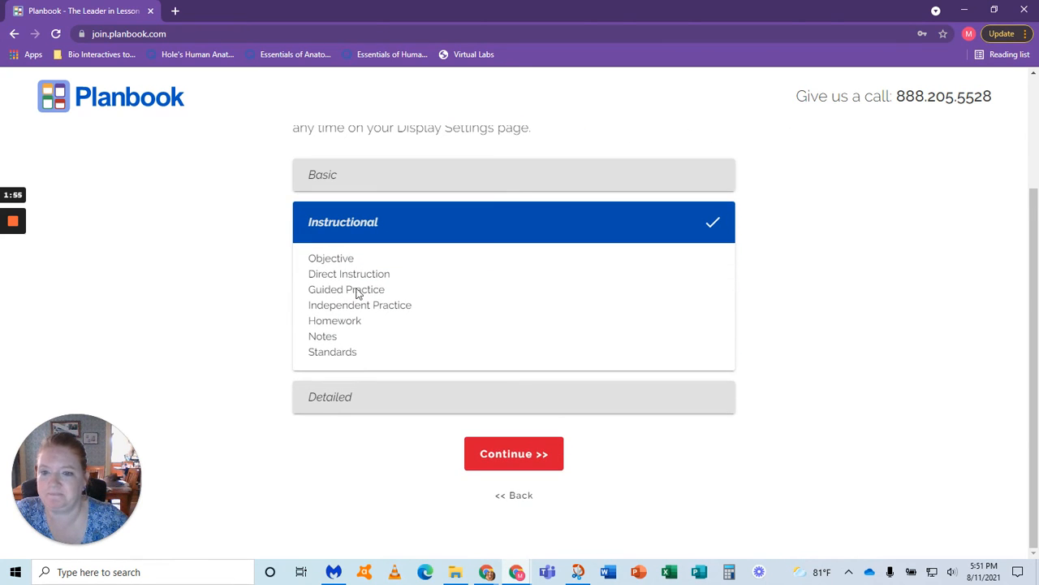
{"action": "left_click", "coordinate": [330, 177]}
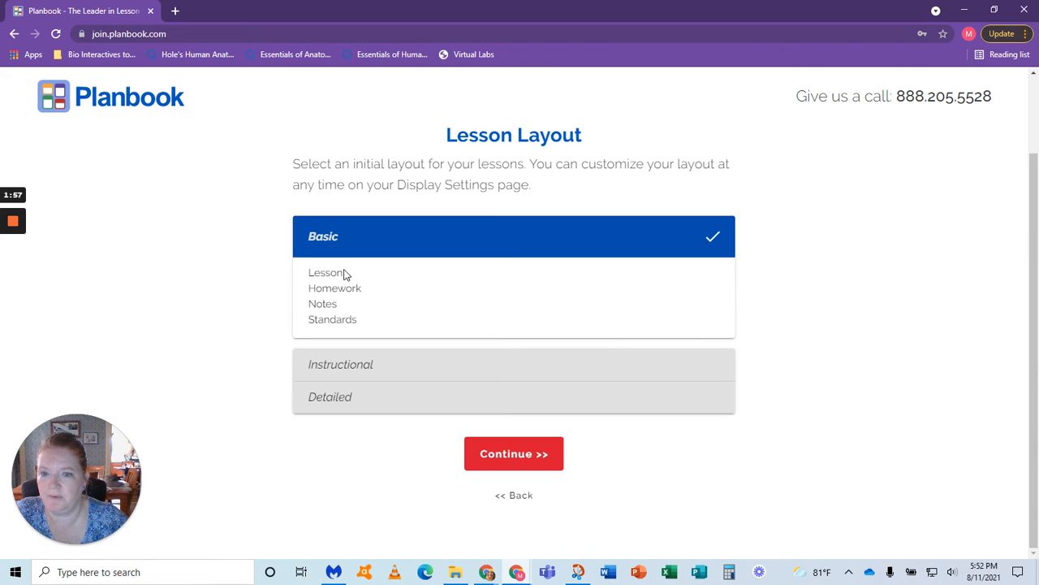
{"action": "left_click", "coordinate": [323, 404]}
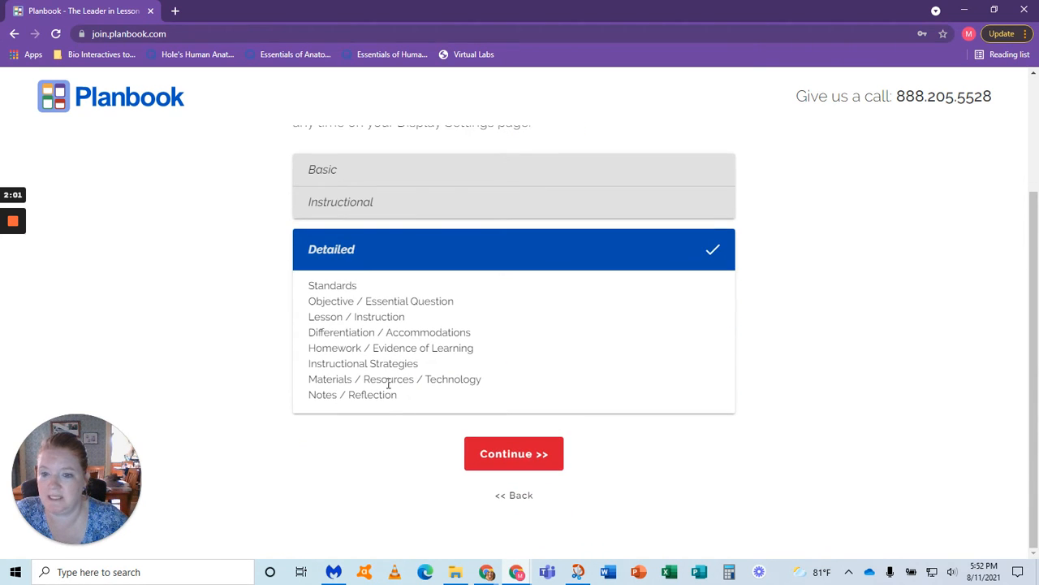
{"action": "scroll", "coordinate": [399, 347], "scroll_direction": "up", "scroll_amount": 1}
{"action": "left_click", "coordinate": [351, 273]}
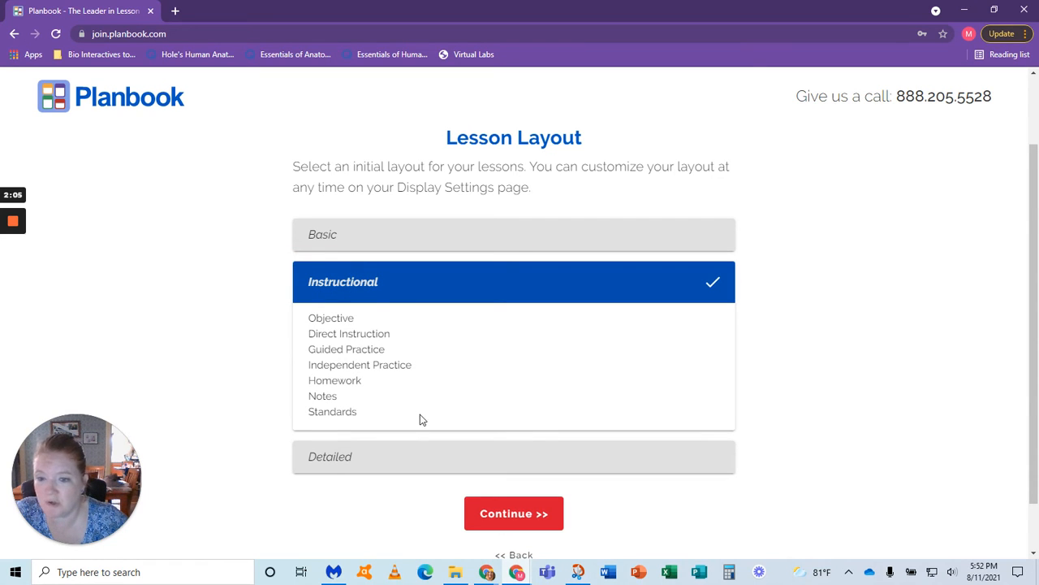
{"action": "left_click", "coordinate": [504, 513]}
Step: Rename the Language Arts class as Test Class and set its color to bright red
{"action": "double_click", "coordinate": [409, 324]}
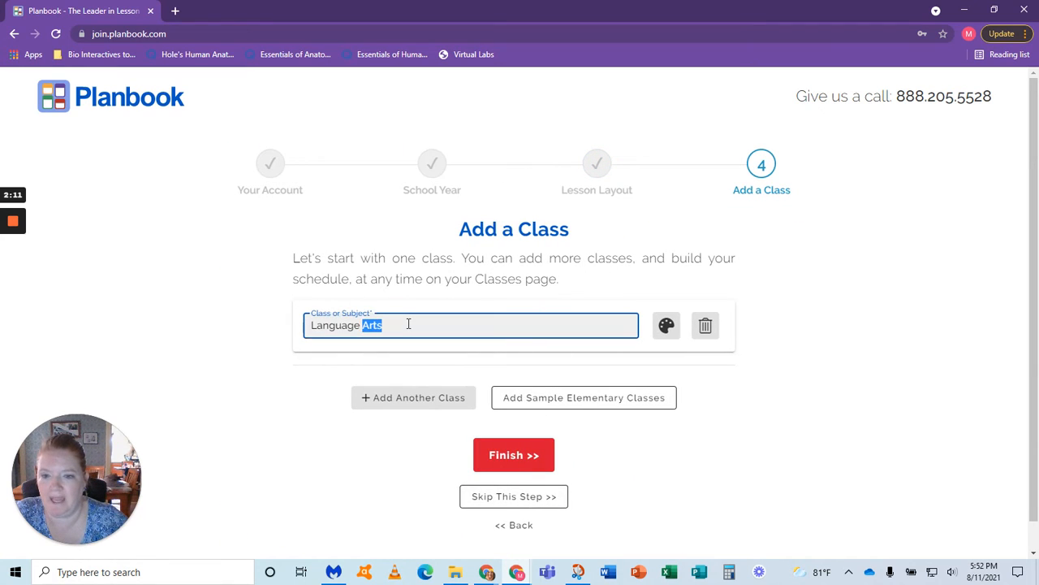
{"action": "triple_click", "coordinate": [408, 324]}
{"action": "type", "text": "Test Class"}
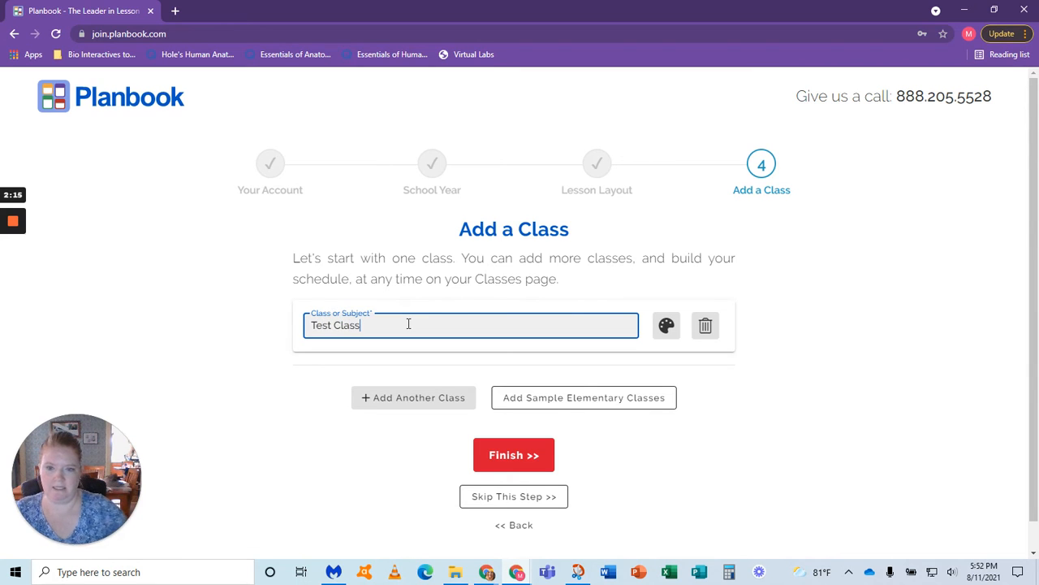
{"action": "left_click", "coordinate": [667, 326]}
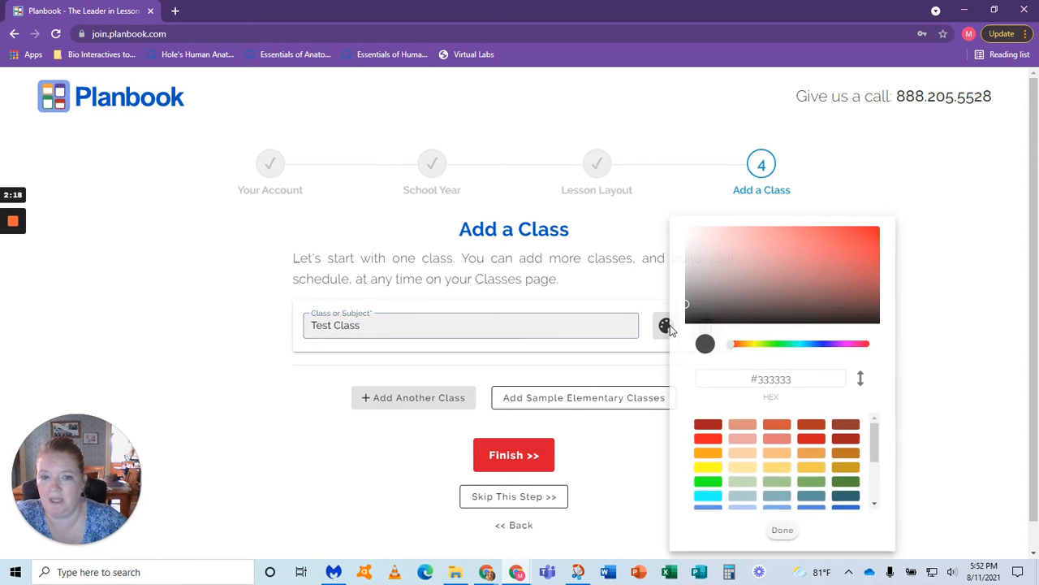
{"action": "left_click", "coordinate": [707, 438]}
{"action": "left_click", "coordinate": [662, 481]}
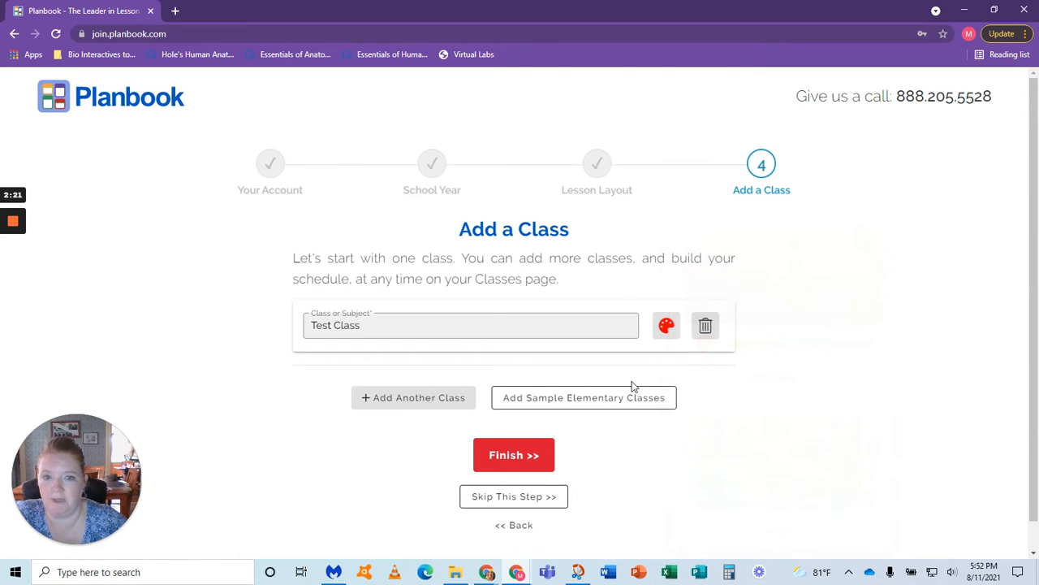
Step: Finish the account setup and exit the getting-started overview to reach the weekly planner
{"action": "left_click", "coordinate": [511, 456]}
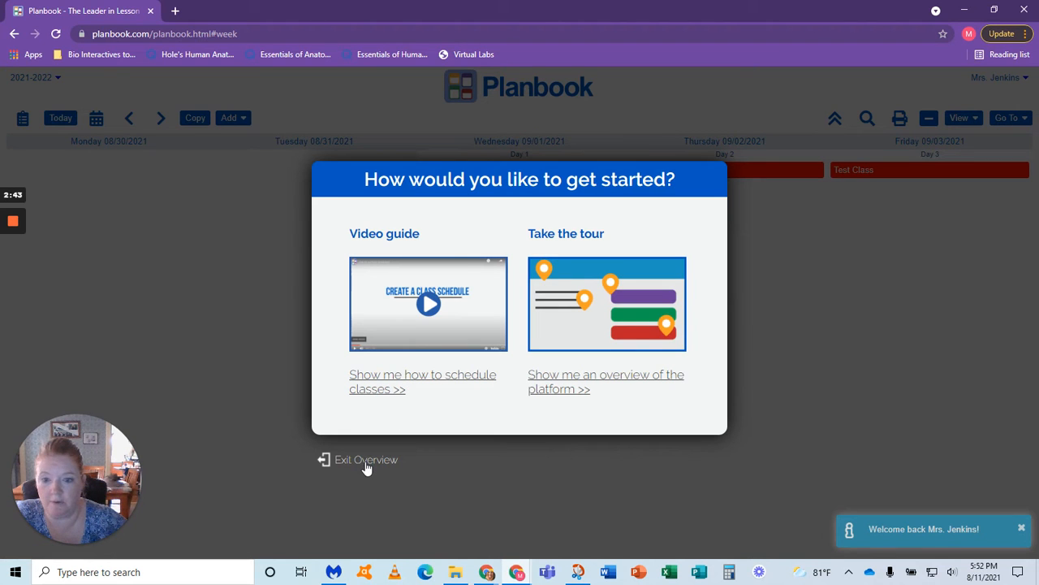
{"action": "left_click", "coordinate": [409, 466]}
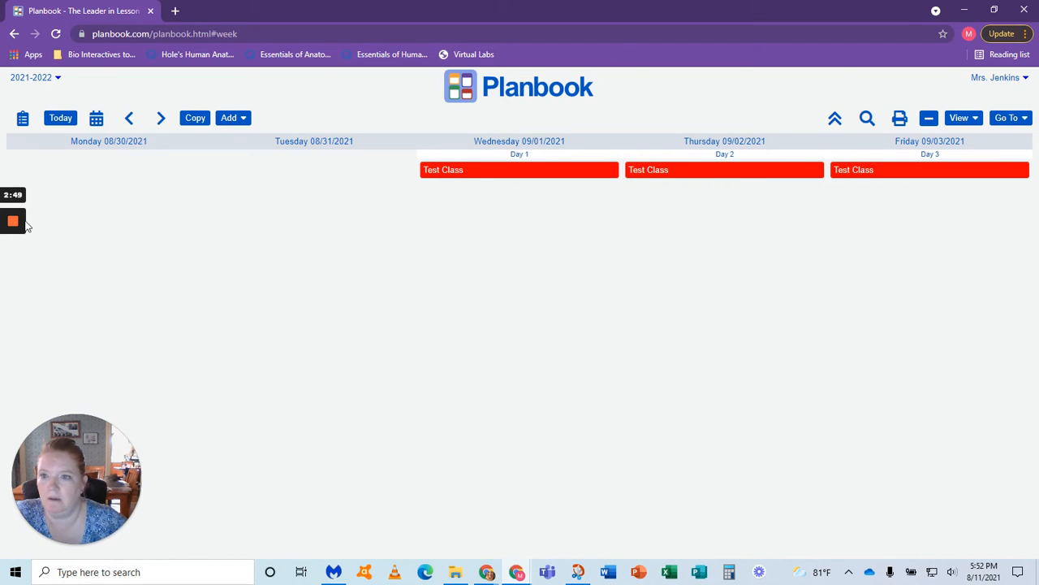
{"action": "mouse_move", "coordinate": [18, 225]}
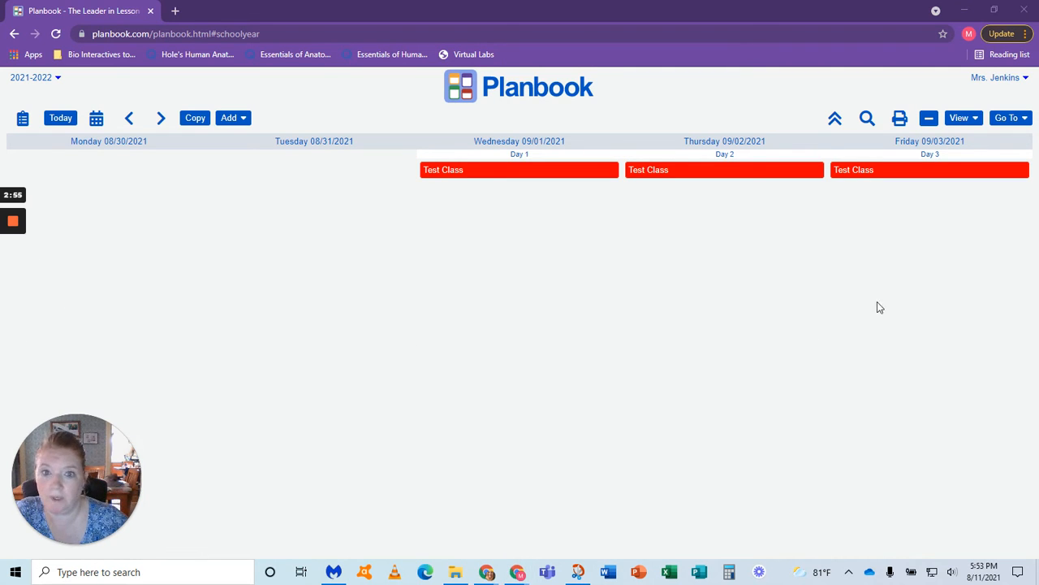
Step: In the school year settings, rename the six cycle days A, B, C, D, E and F in order
{"action": "left_click", "coordinate": [1004, 120]}
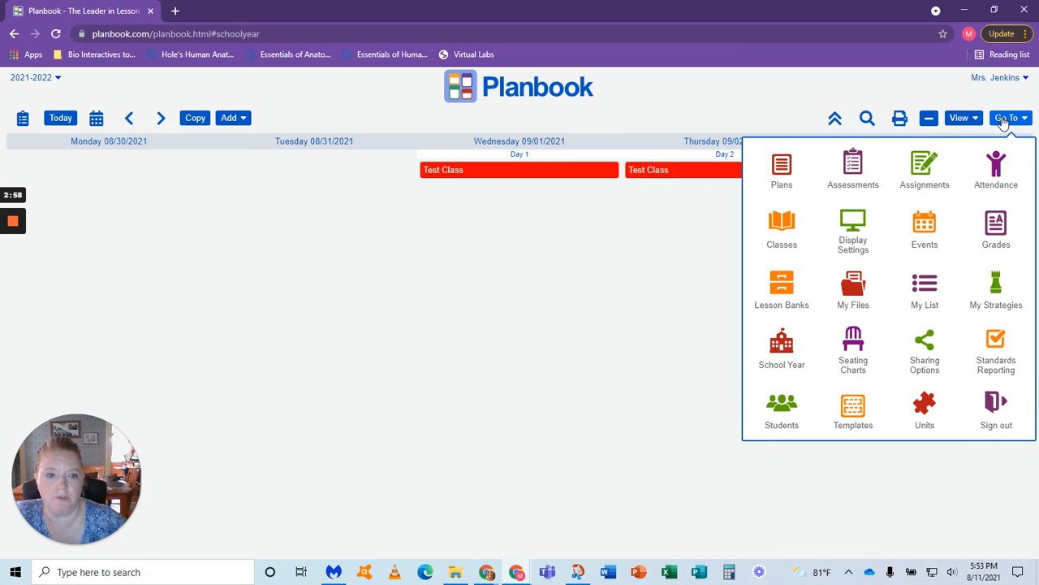
{"action": "left_click", "coordinate": [796, 346]}
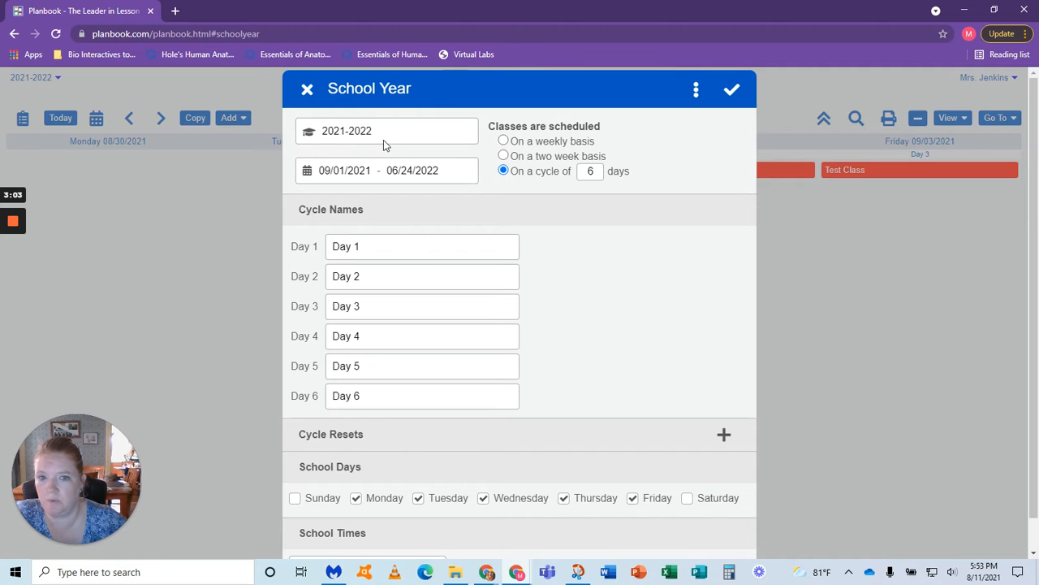
{"action": "left_click_drag", "start_coordinate": [382, 250], "coordinate": [315, 246]}
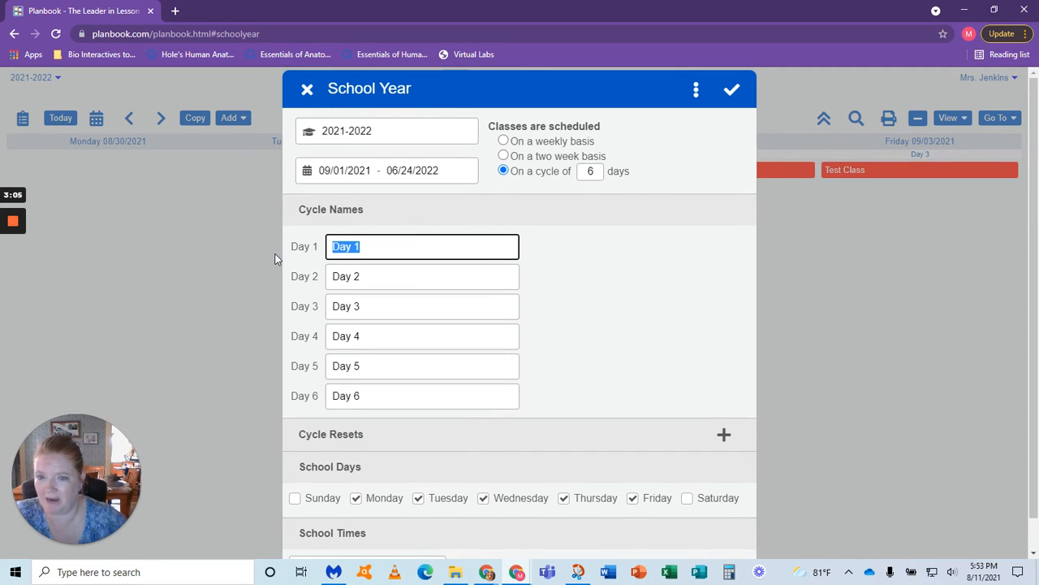
{"action": "type", "text": "A"}
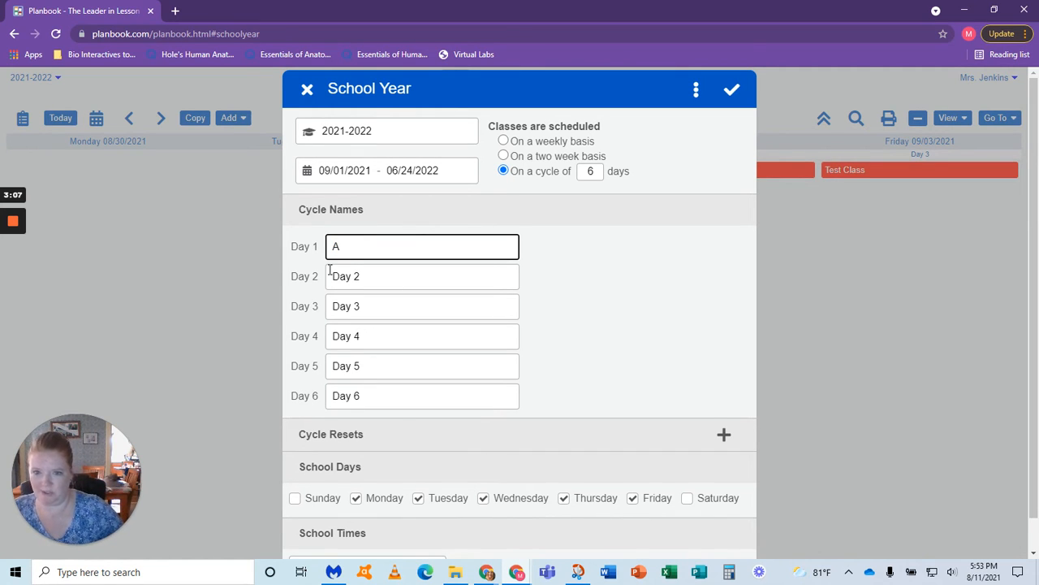
{"action": "left_click_drag", "start_coordinate": [362, 274], "coordinate": [319, 276]}
{"action": "type", "text": "B"}
{"action": "left_click_drag", "start_coordinate": [386, 304], "coordinate": [314, 306]}
{"action": "type", "text": "C"}
{"action": "left_click_drag", "start_coordinate": [366, 337], "coordinate": [315, 336]}
{"action": "type", "text": "D"}
{"action": "left_click_drag", "start_coordinate": [362, 366], "coordinate": [332, 367]}
{"action": "type", "text": "E"}
{"action": "left_click_drag", "start_coordinate": [376, 396], "coordinate": [333, 398]}
{"action": "type", "text": "F"}
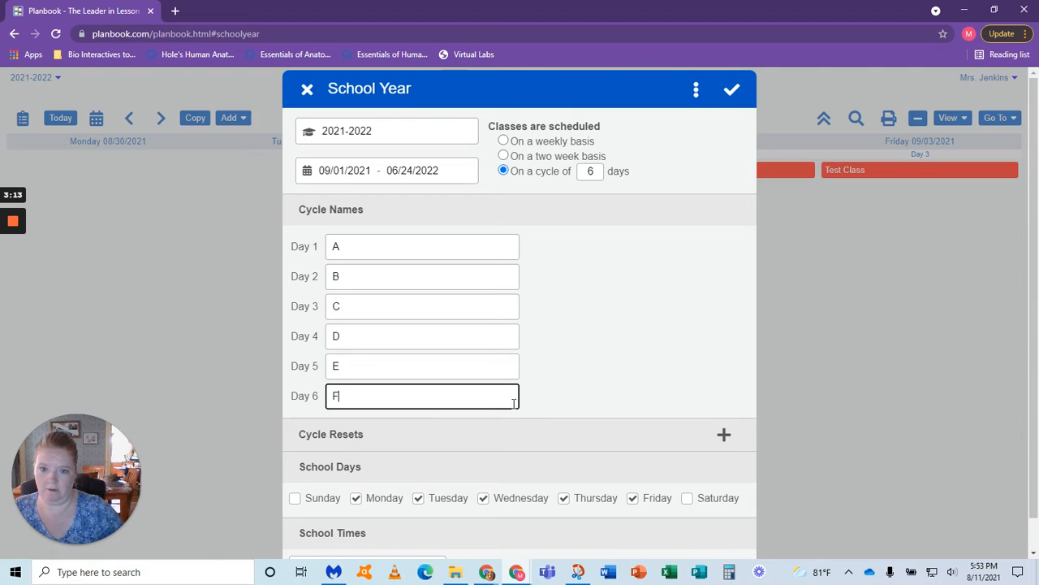
Step: Review the remaining school year settings and additional year options, and save the school year
{"action": "scroll", "coordinate": [506, 357], "scroll_direction": "down", "scroll_amount": 1}
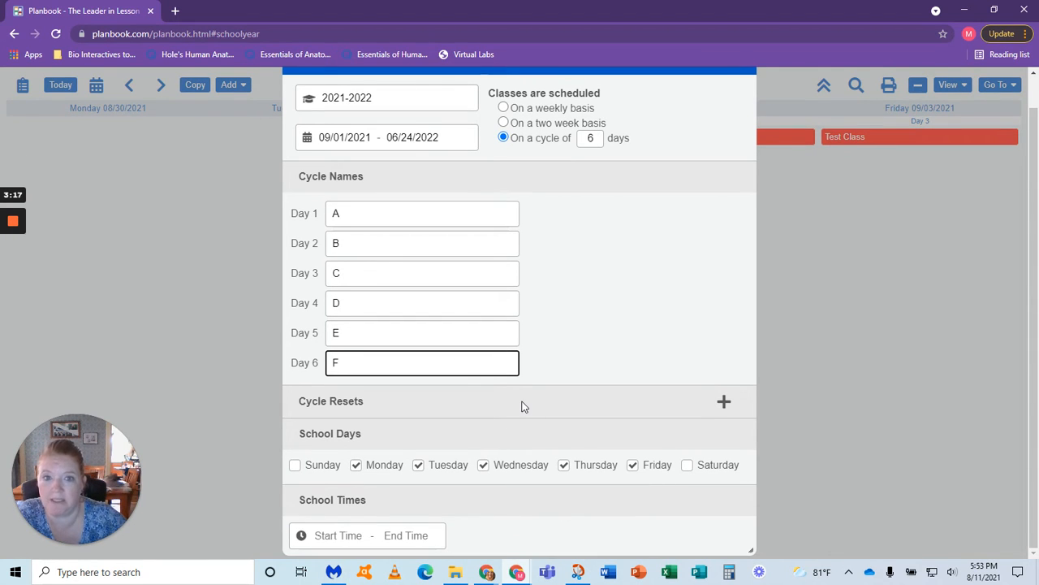
{"action": "scroll", "coordinate": [521, 406], "scroll_direction": "up", "scroll_amount": 1}
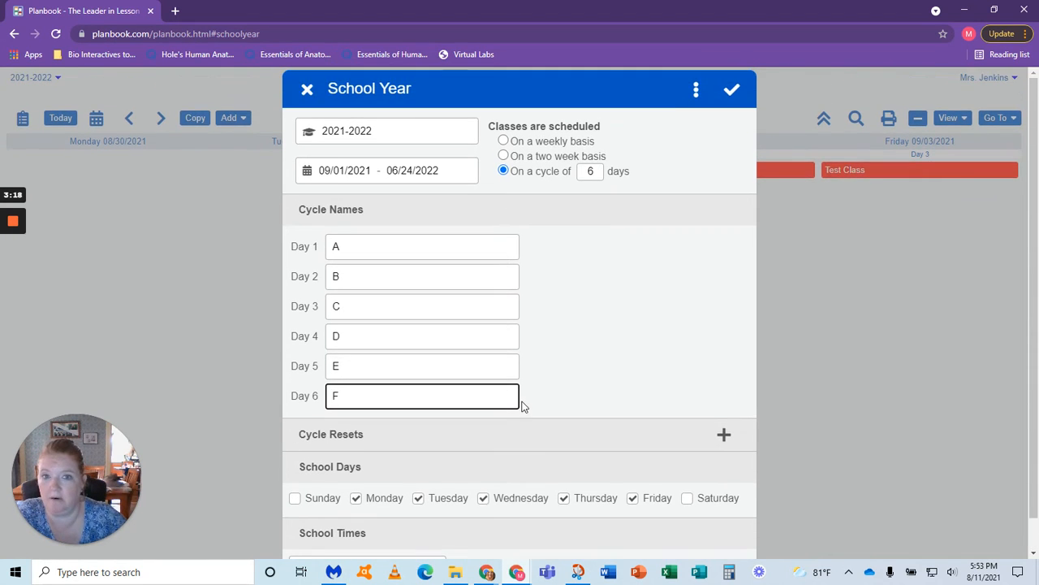
{"action": "left_click", "coordinate": [696, 91]}
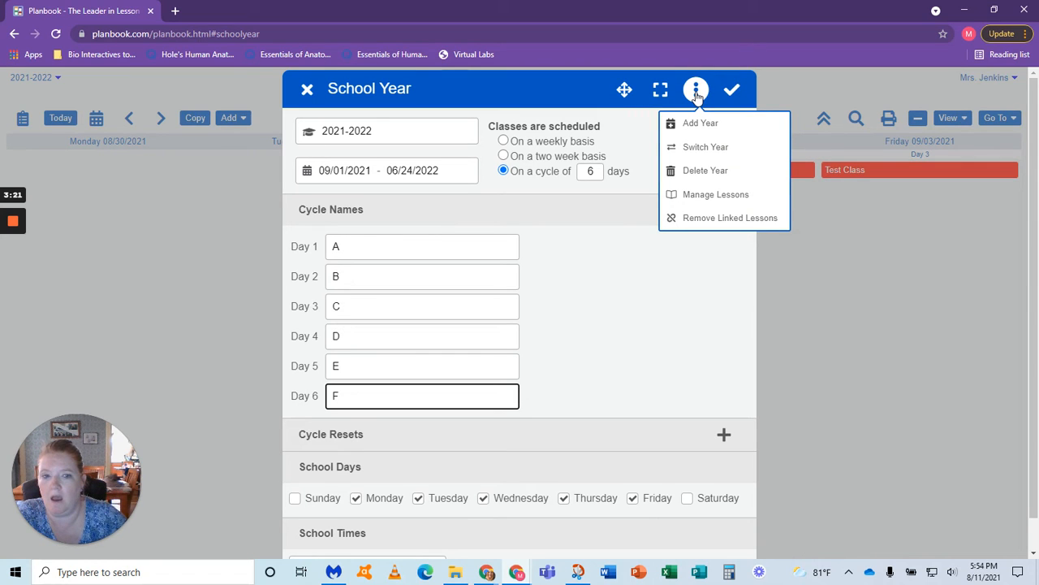
{"action": "left_click", "coordinate": [696, 95]}
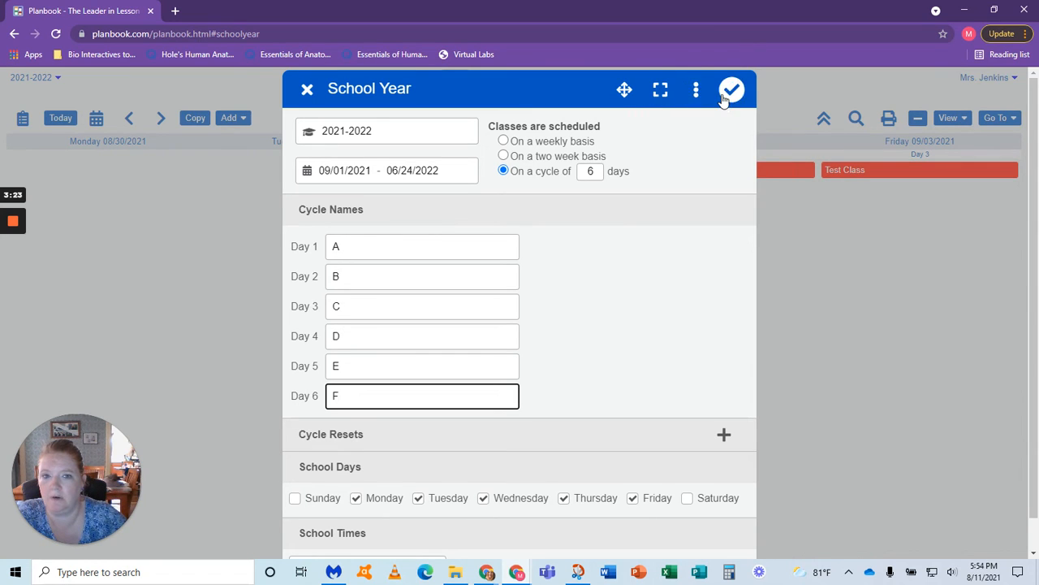
{"action": "left_click", "coordinate": [724, 98]}
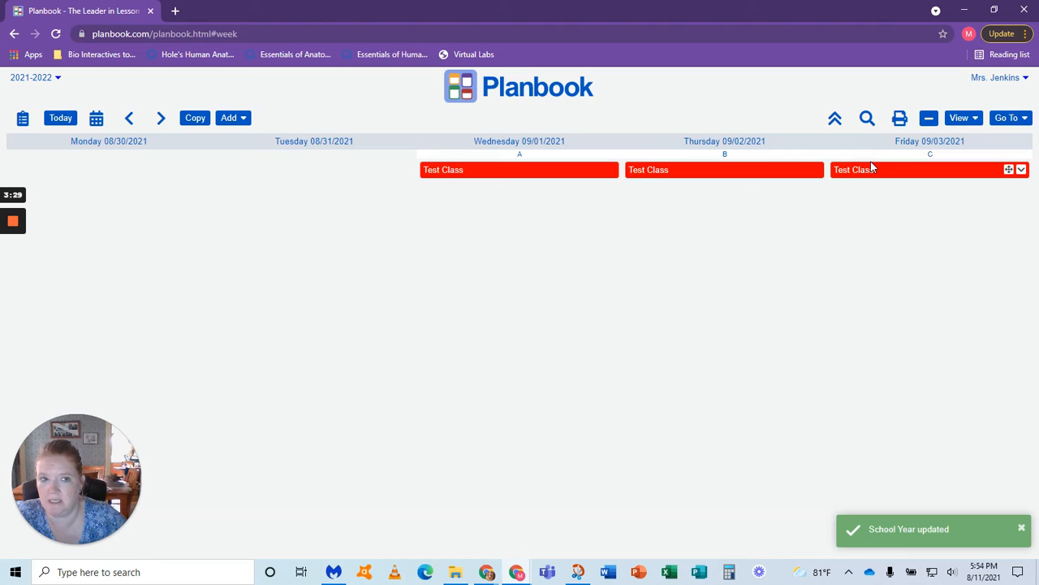
Step: Add a daily repeating event titled Conference Day from 09/01/2021 to 09/02/2021, marked as No School Day and No Cycle Day
{"action": "left_click", "coordinate": [1006, 118]}
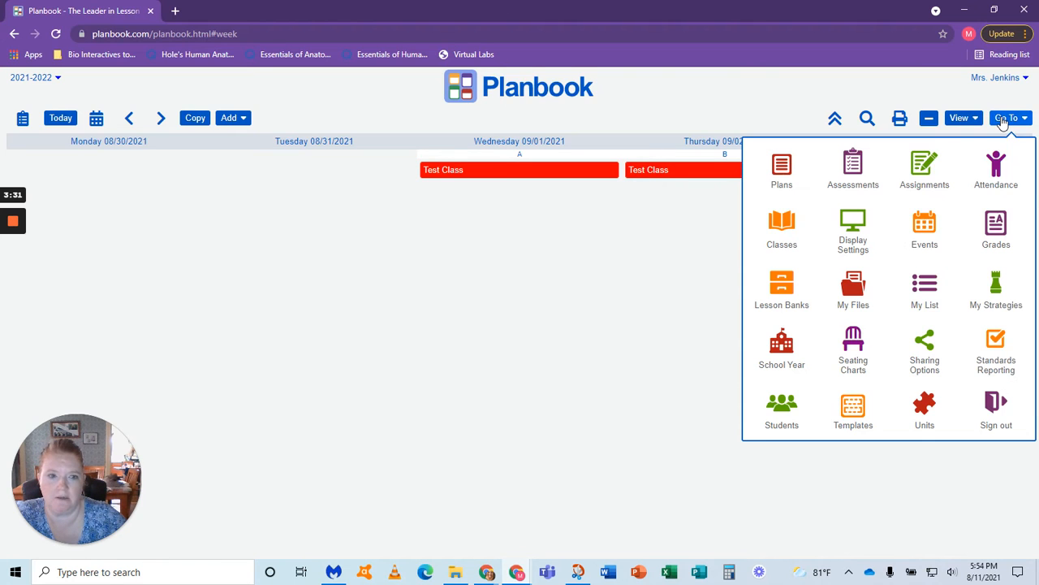
{"action": "left_click", "coordinate": [944, 228]}
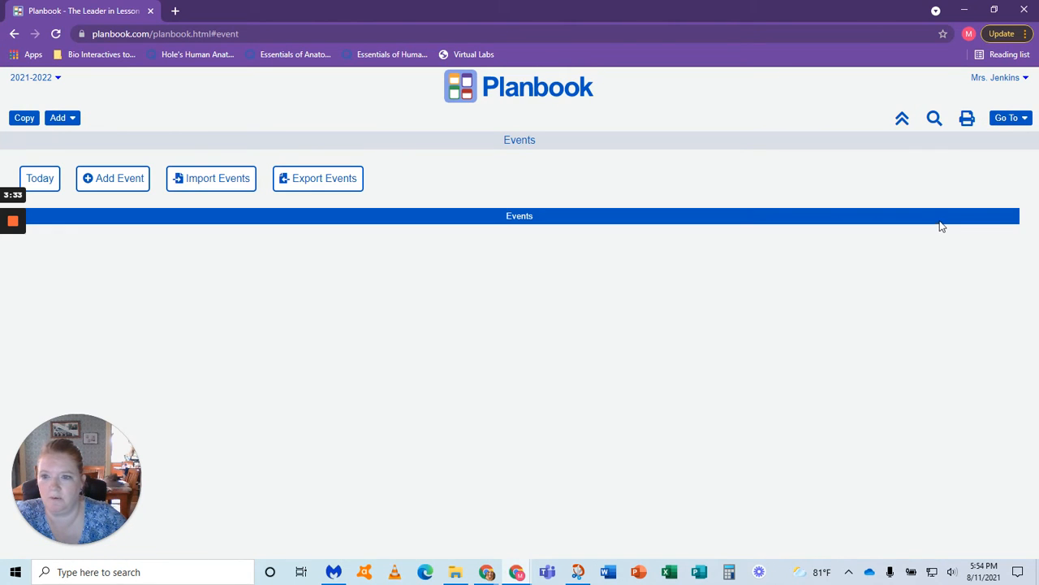
{"action": "left_click", "coordinate": [119, 180]}
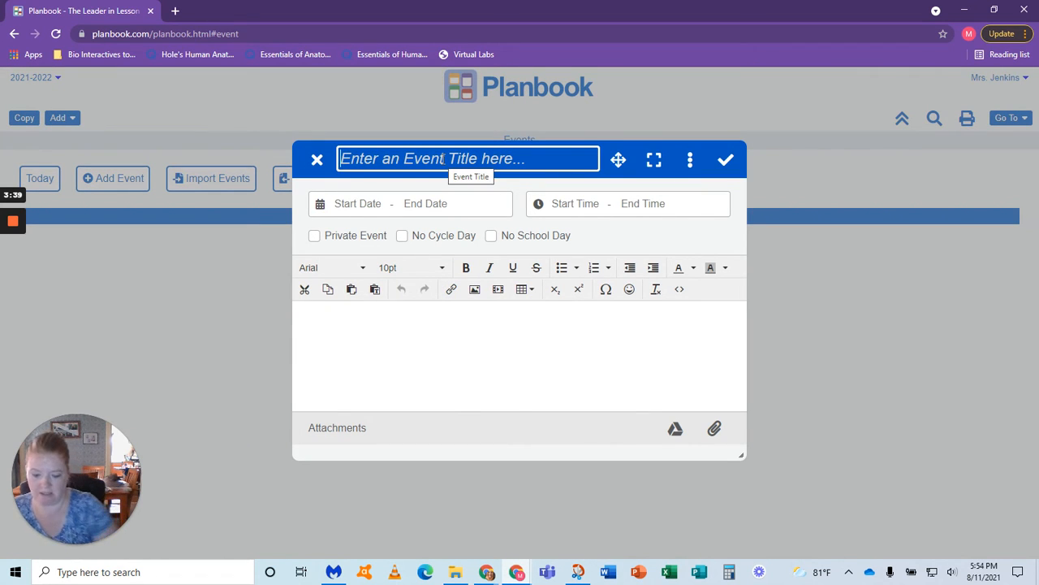
{"action": "type", "text": "Conference Day"}
{"action": "left_click", "coordinate": [368, 204]}
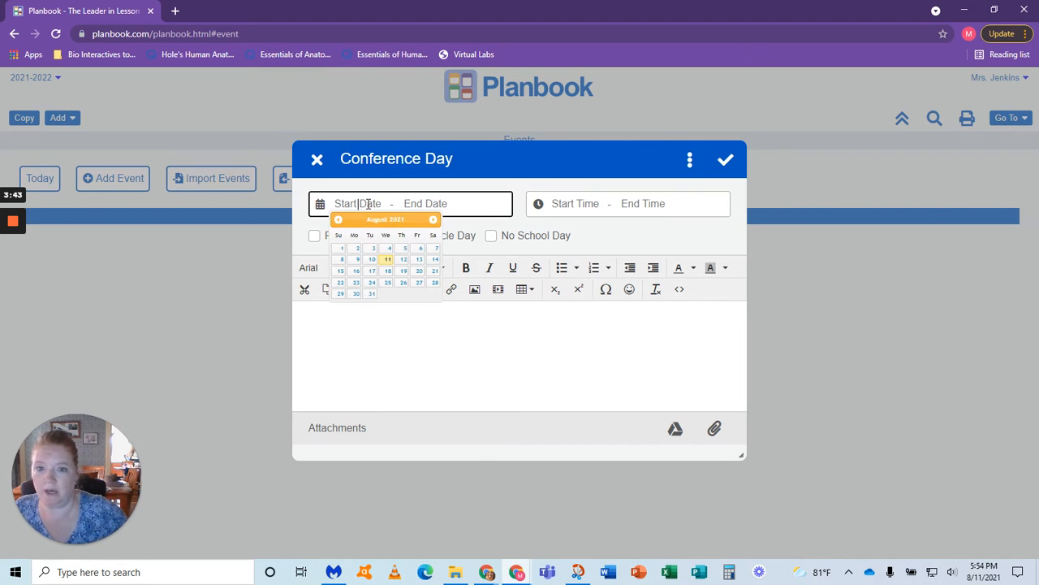
{"action": "left_click", "coordinate": [433, 219]}
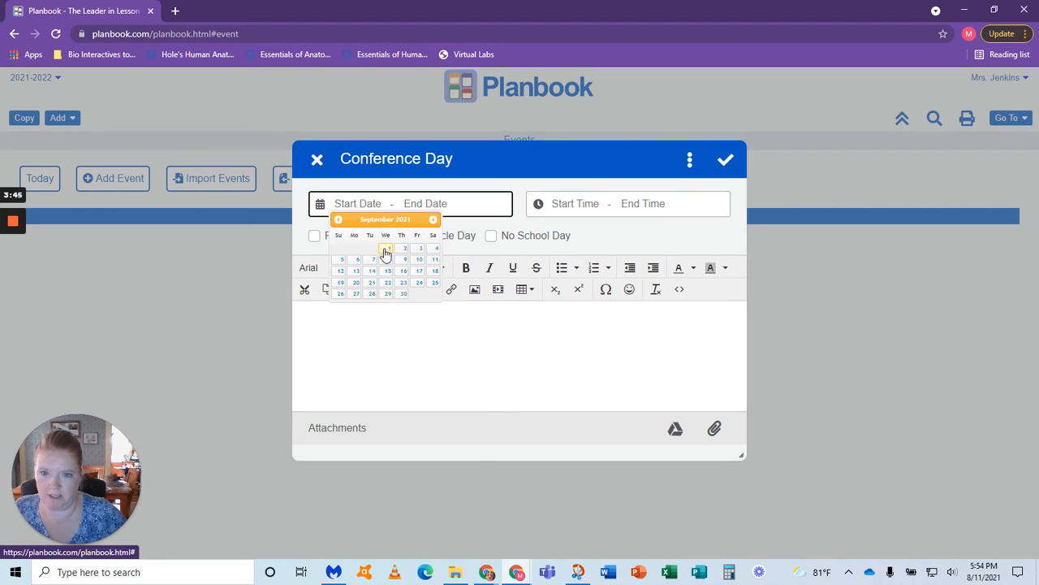
{"action": "left_click", "coordinate": [386, 249]}
{"action": "left_click", "coordinate": [406, 204]}
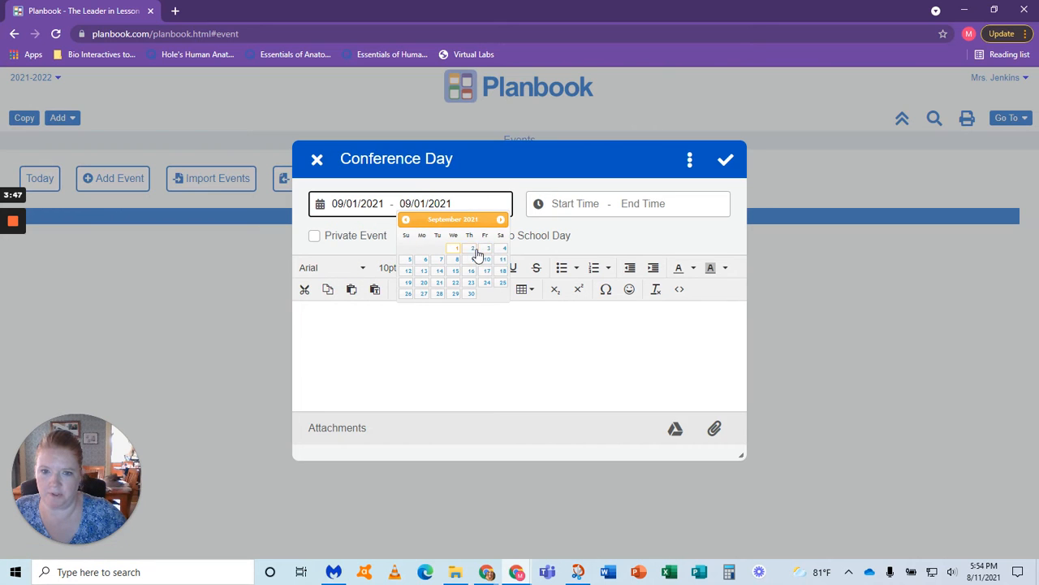
{"action": "left_click", "coordinate": [474, 253]}
{"action": "left_click", "coordinate": [491, 274]}
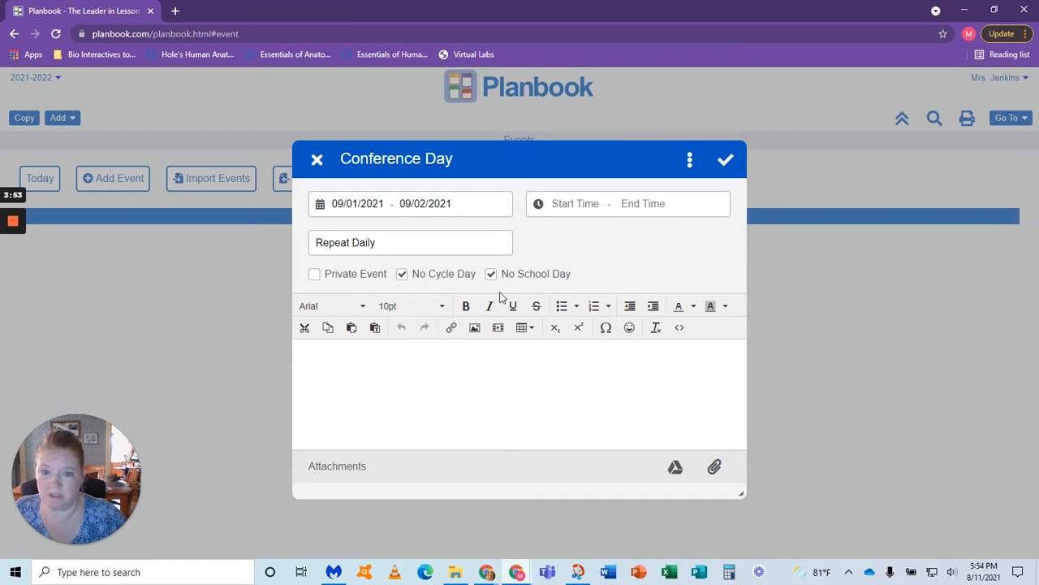
{"action": "left_click", "coordinate": [720, 166]}
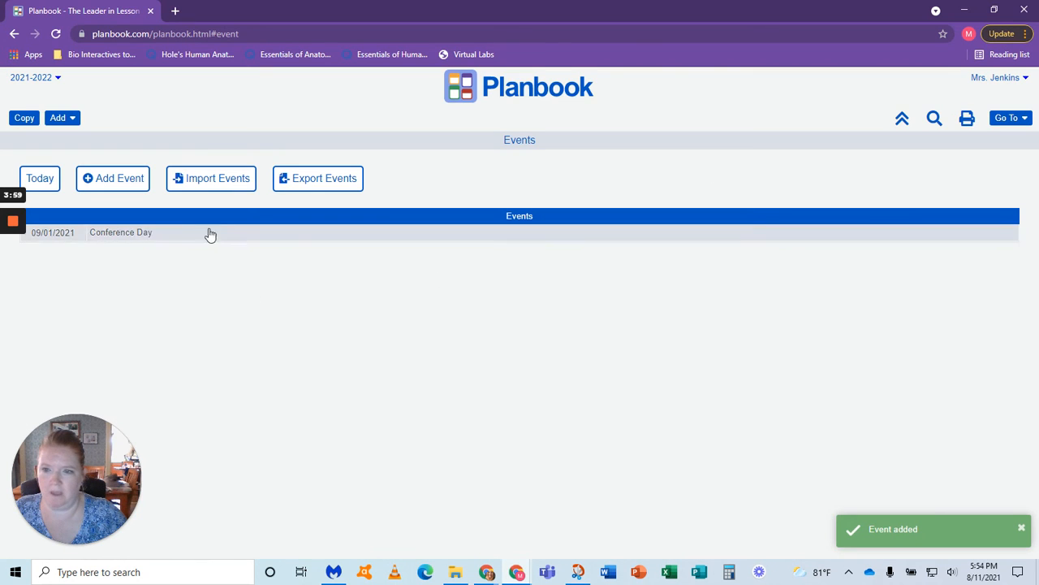
Step: Add an event titled Teacher Set Up Day on 09/03/2021, marked only as No Cycle Day
{"action": "left_click", "coordinate": [114, 178]}
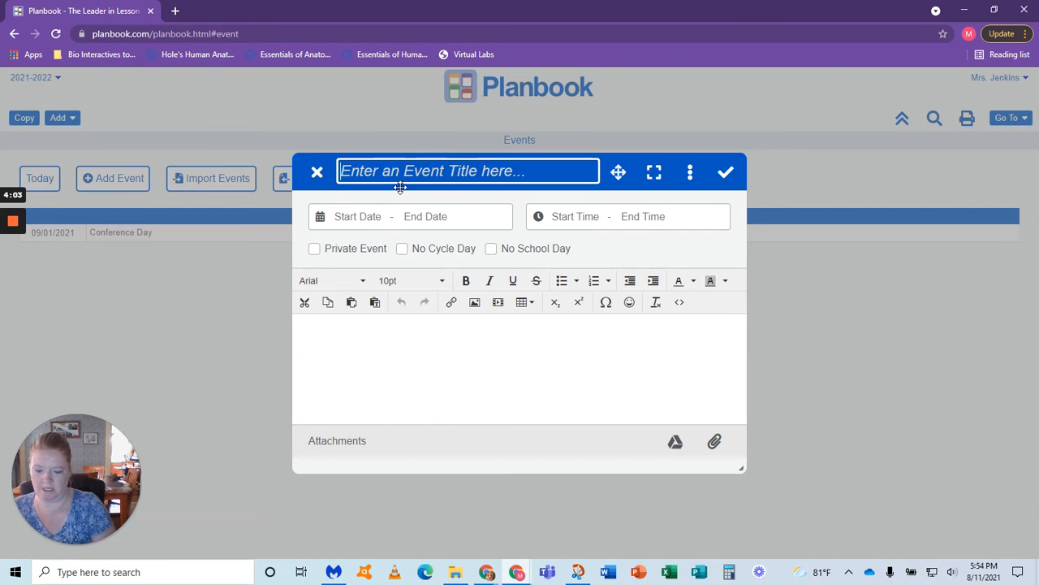
{"action": "type", "text": "Teacher"}
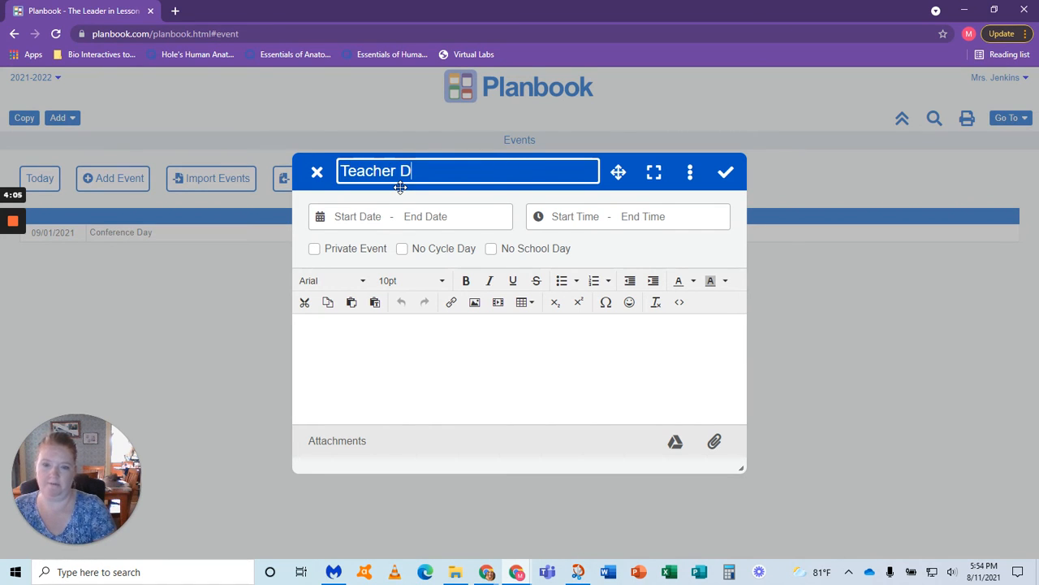
{"action": "type", "text": " Set Up Day"}
{"action": "left_click", "coordinate": [358, 215]}
{"action": "left_click", "coordinate": [433, 234]}
{"action": "left_click", "coordinate": [417, 260]}
{"action": "left_click", "coordinate": [493, 250]}
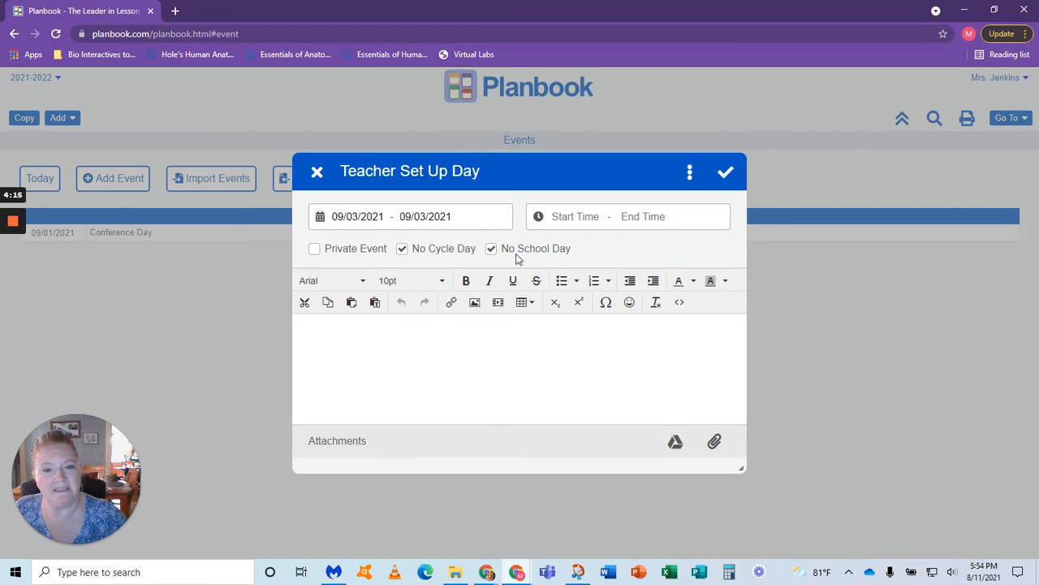
{"action": "left_click", "coordinate": [491, 250]}
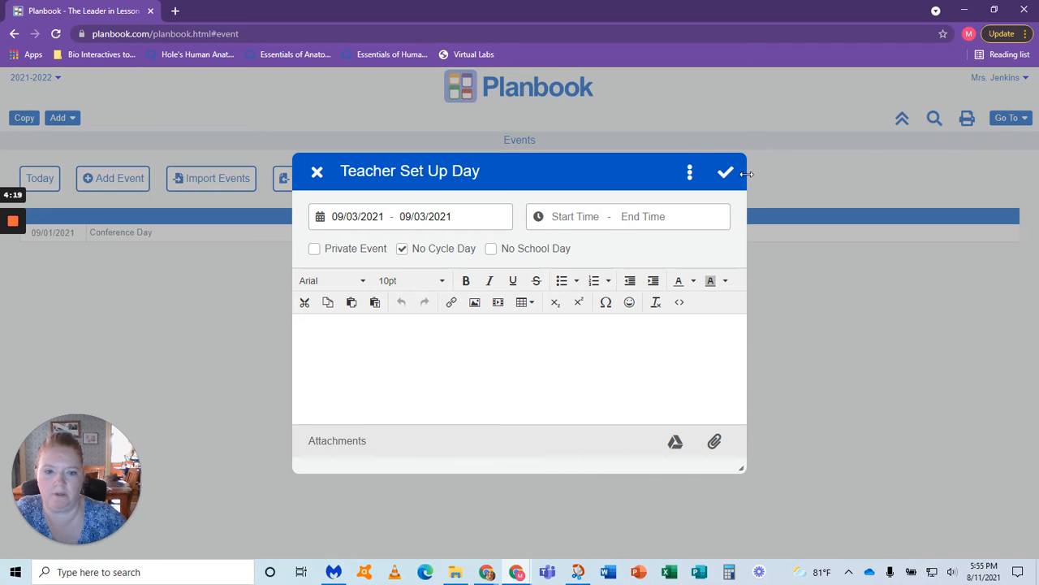
{"action": "left_click", "coordinate": [726, 172]}
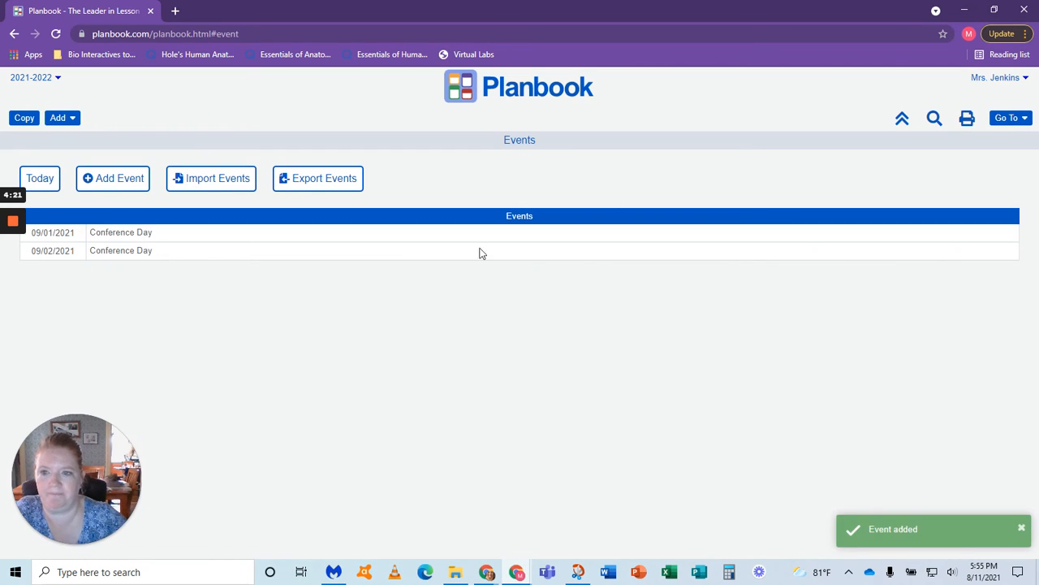
Step: Remove the No School Day setting from the Conference Day event and apply the change to all events in the series
{"action": "left_click", "coordinate": [171, 235]}
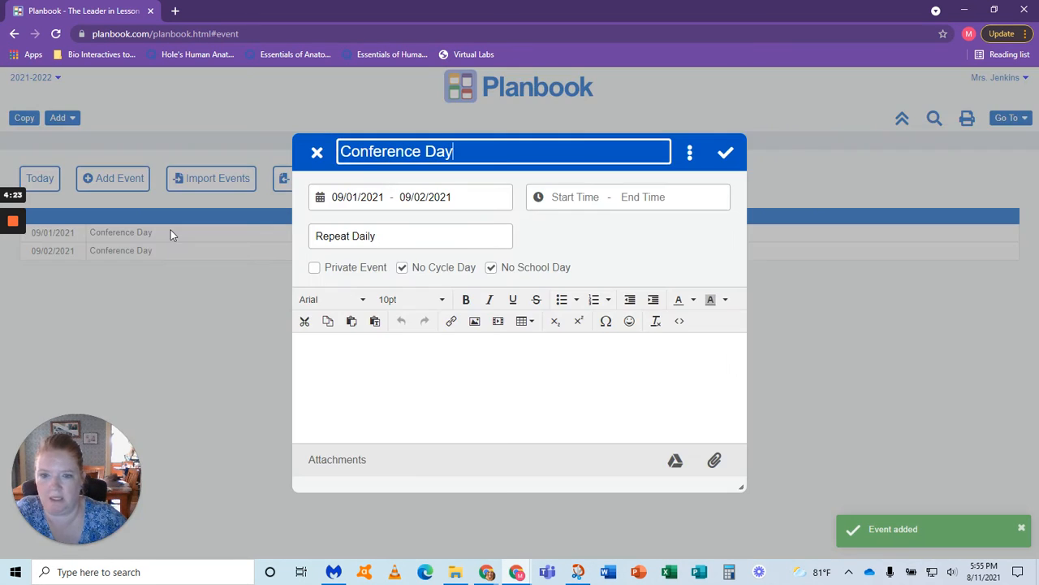
{"action": "left_click", "coordinate": [491, 268]}
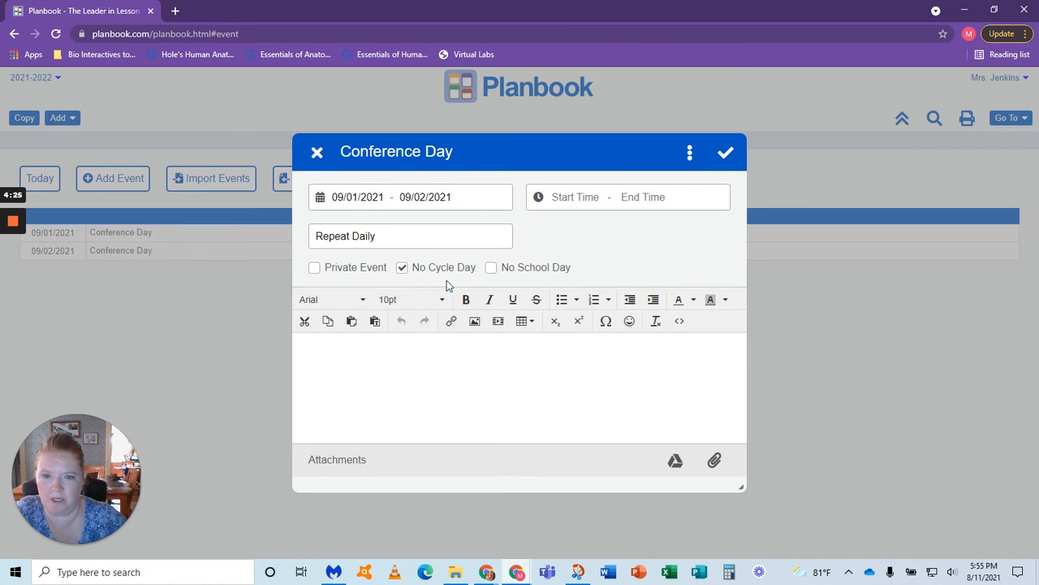
{"action": "left_click", "coordinate": [725, 151]}
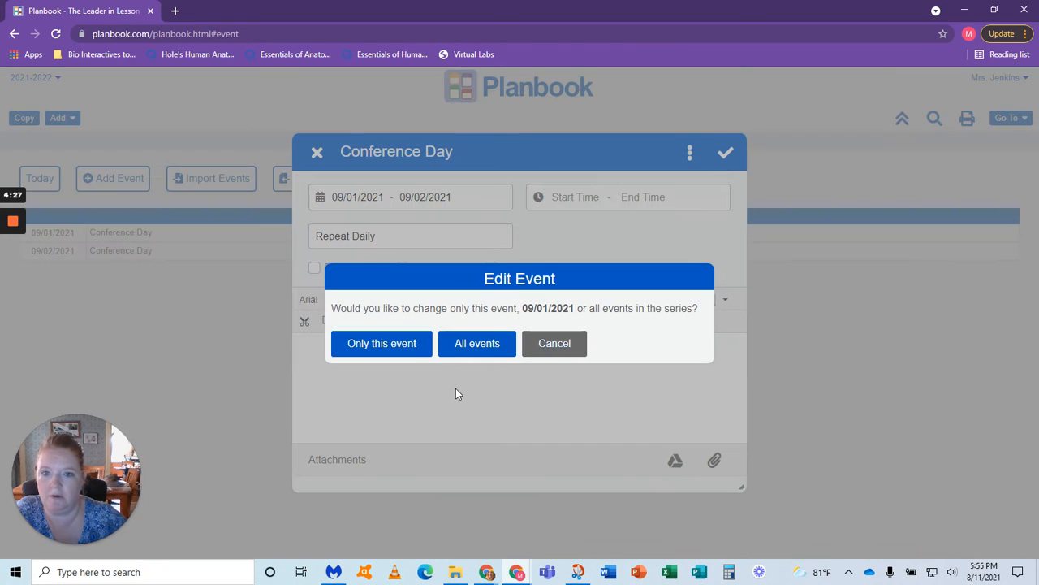
{"action": "left_click", "coordinate": [448, 349]}
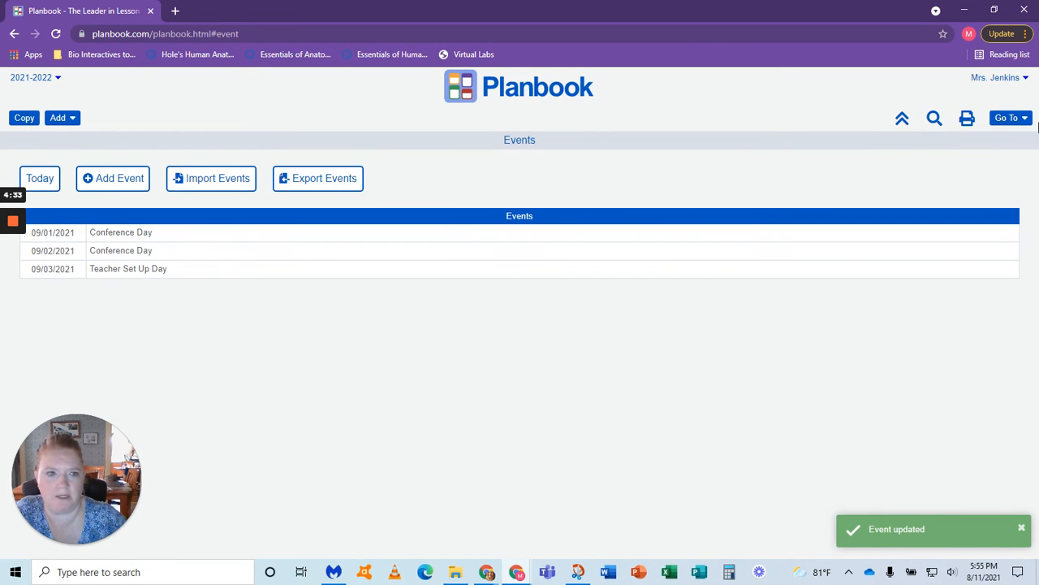
Step: Return to the weekly plans and check the events and cycle days in the weeks of 08/30/2021 and 09/06/2021
{"action": "left_click", "coordinate": [1014, 119]}
{"action": "left_click", "coordinate": [795, 153]}
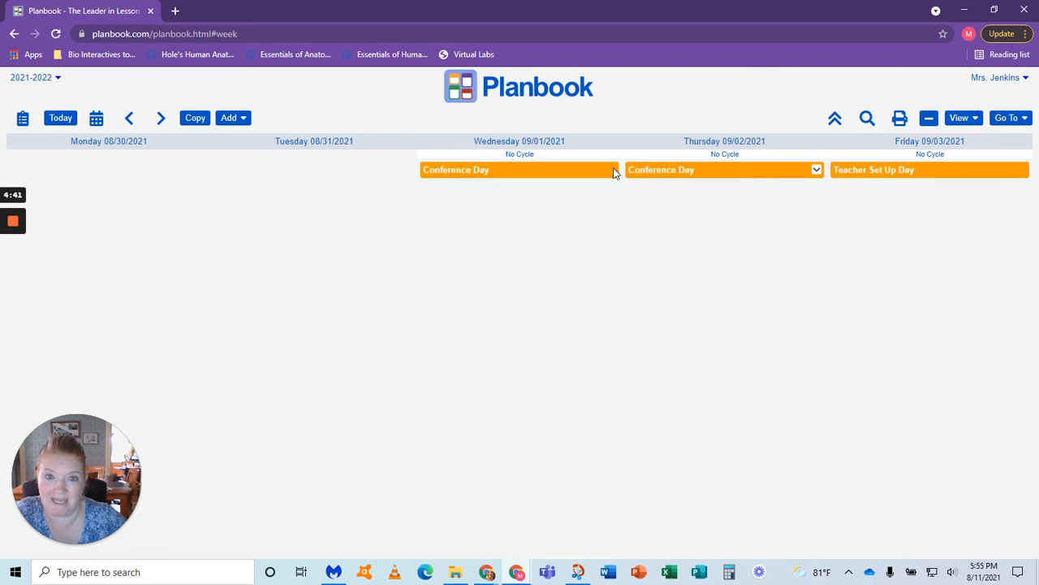
{"action": "left_click", "coordinate": [162, 126]}
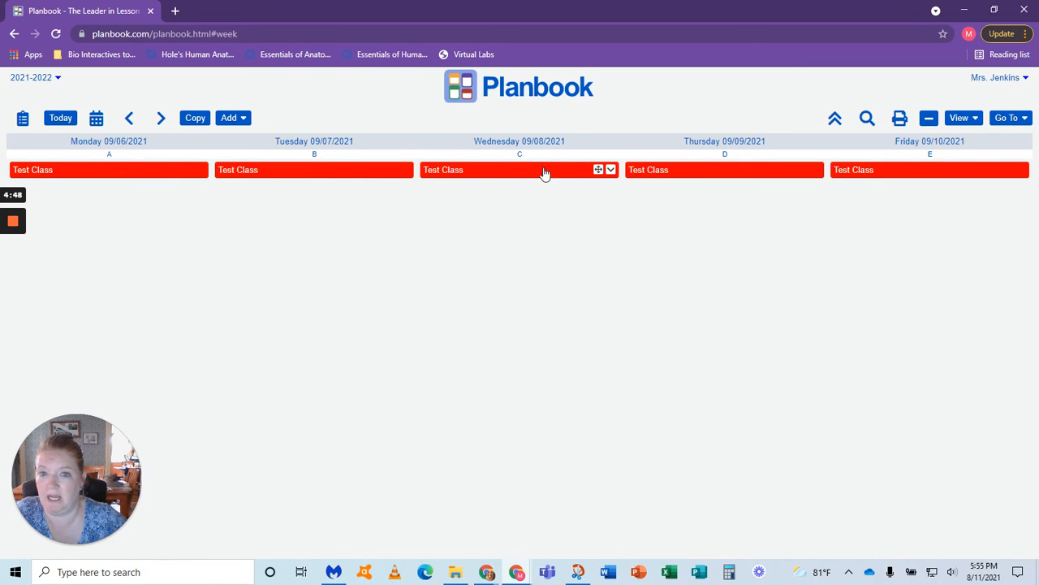
{"action": "left_click", "coordinate": [133, 123]}
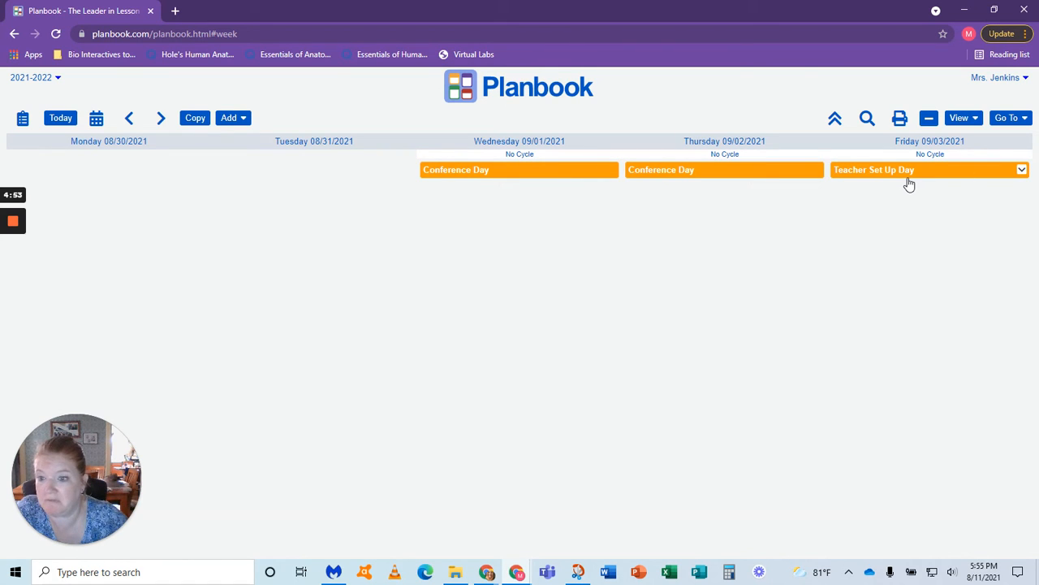
Step: Title the Test Class lesson on Monday 09/06/2021 Day 1 Lesson and save it
{"action": "left_click", "coordinate": [162, 121]}
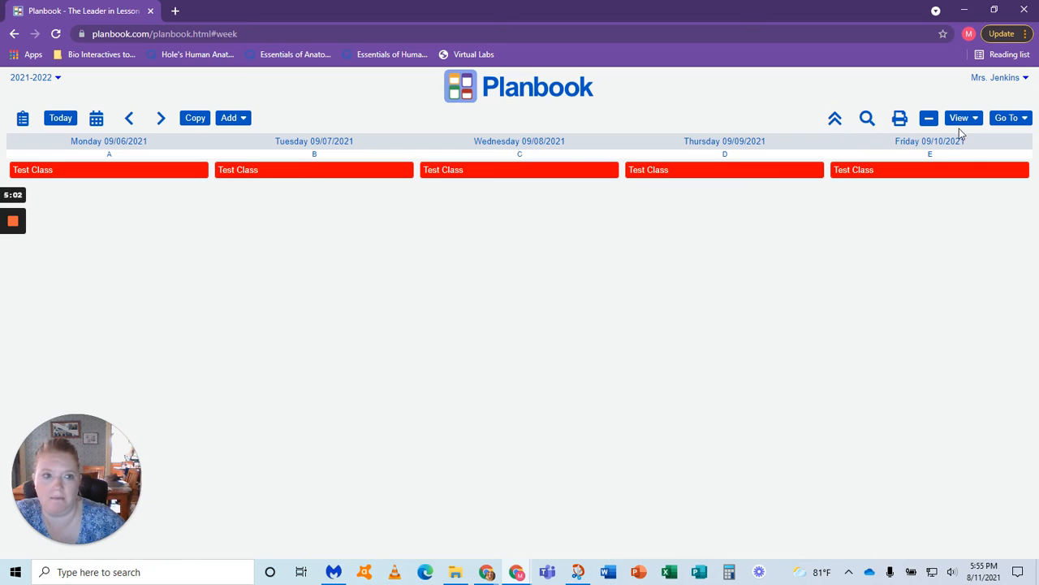
{"action": "left_click", "coordinate": [88, 172]}
{"action": "left_click", "coordinate": [373, 352]}
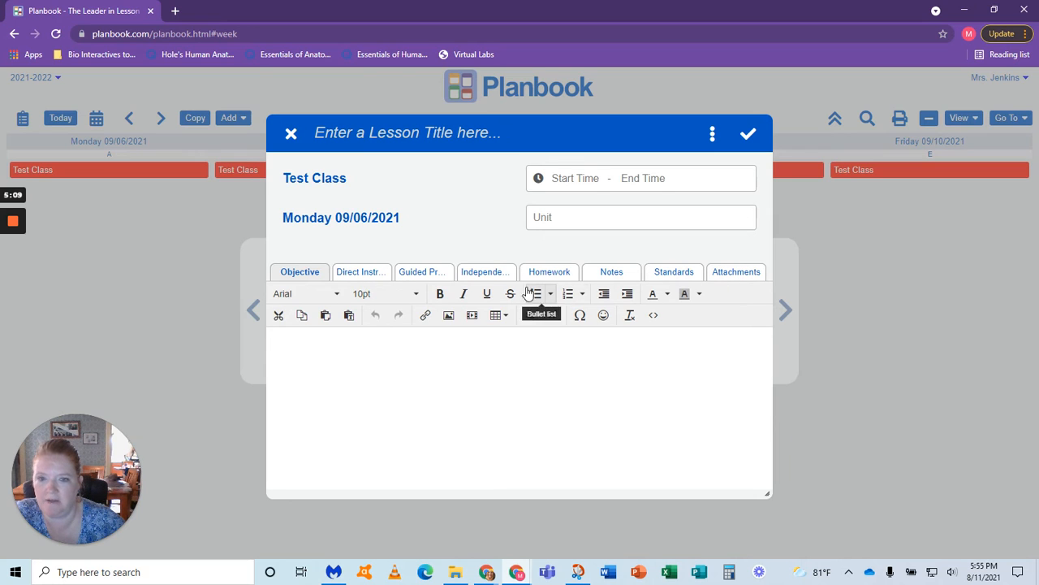
{"action": "left_click", "coordinate": [378, 136]}
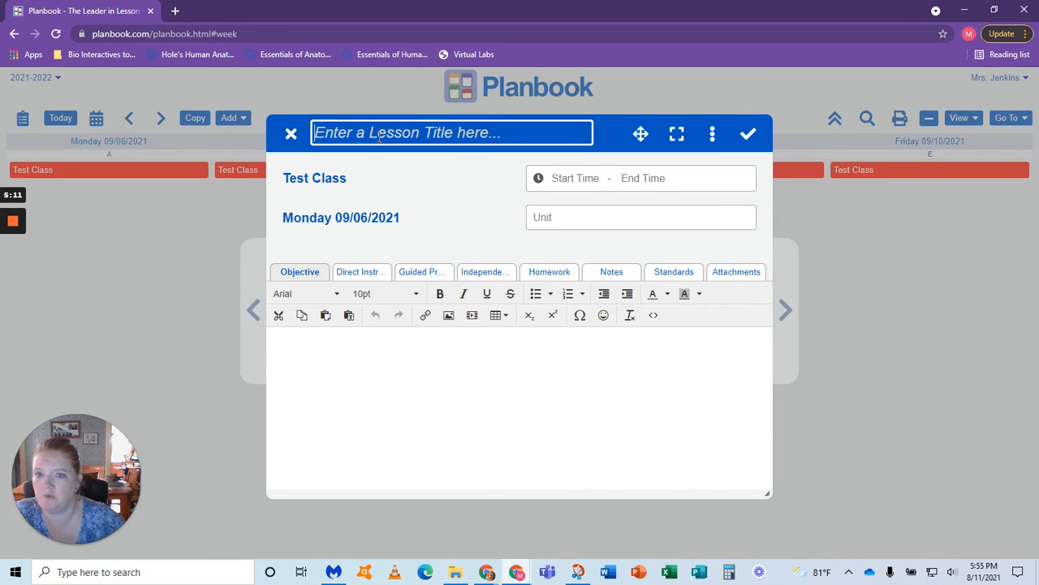
{"action": "type", "text": "Day 1 Lesson"}
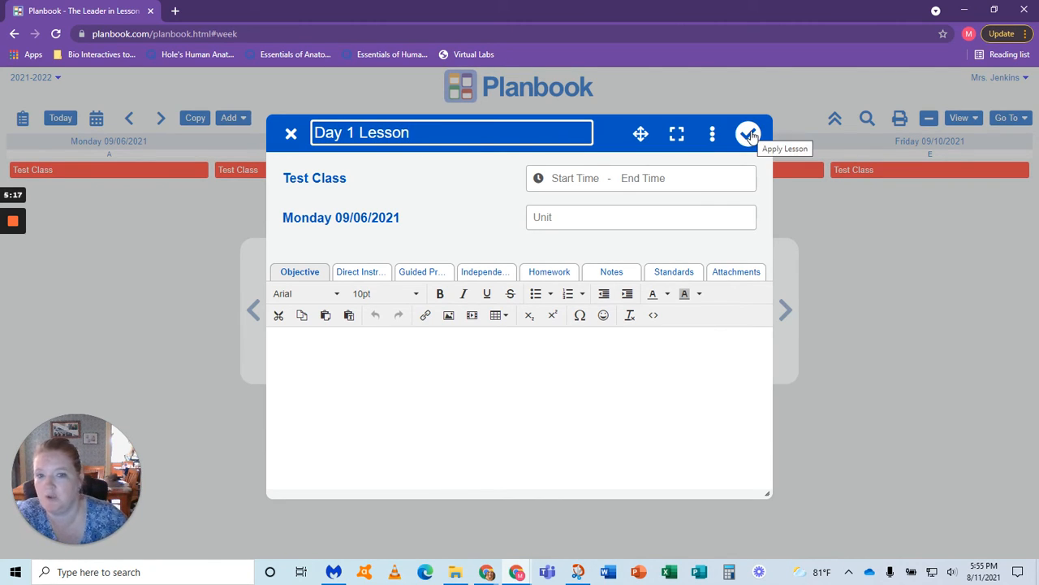
{"action": "left_click", "coordinate": [749, 134]}
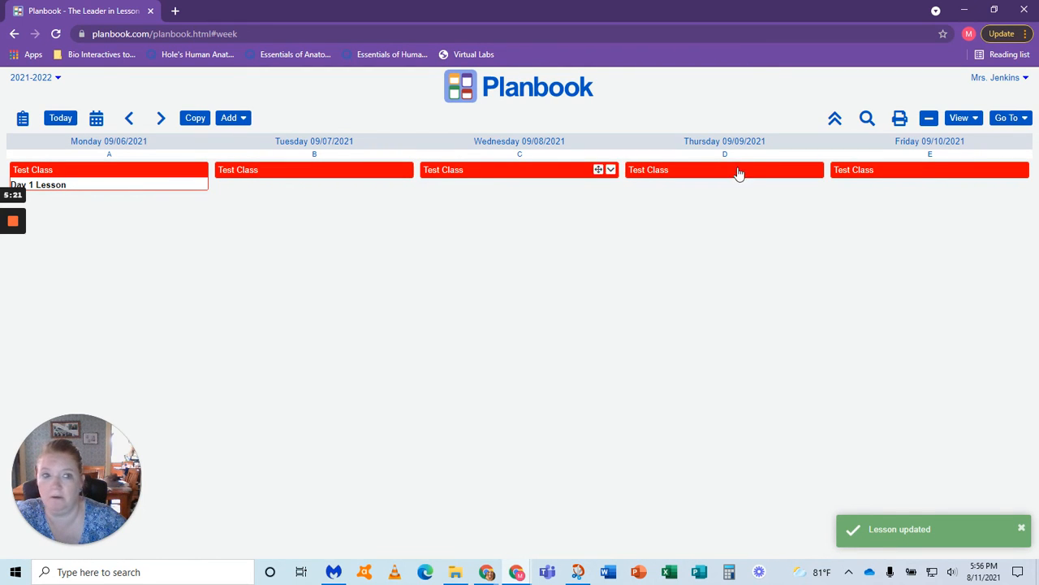
Step: Create a new event titled Snow Day and date it 02/10/2022
{"action": "left_click", "coordinate": [1006, 119]}
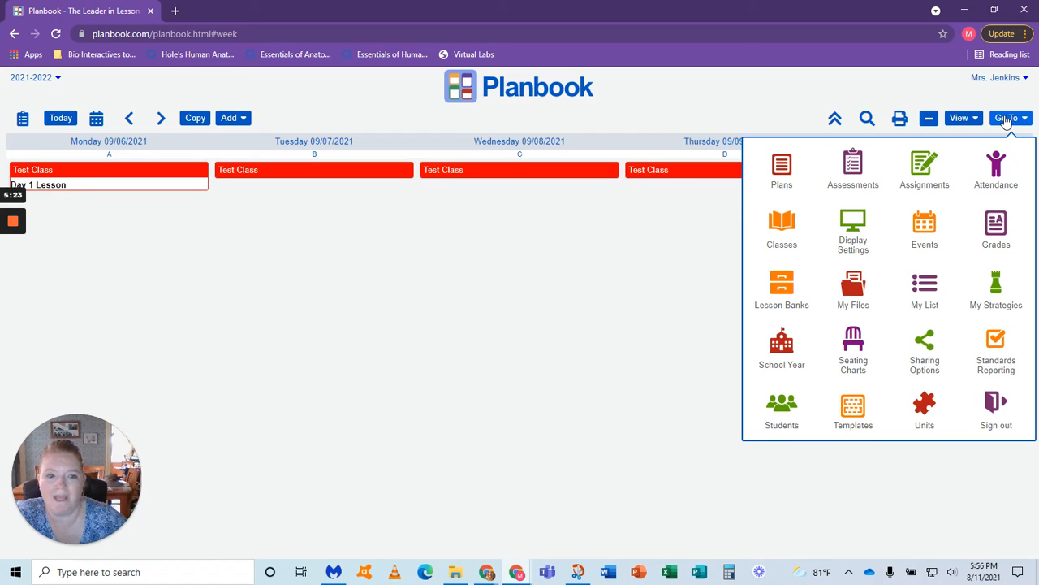
{"action": "left_click", "coordinate": [907, 235]}
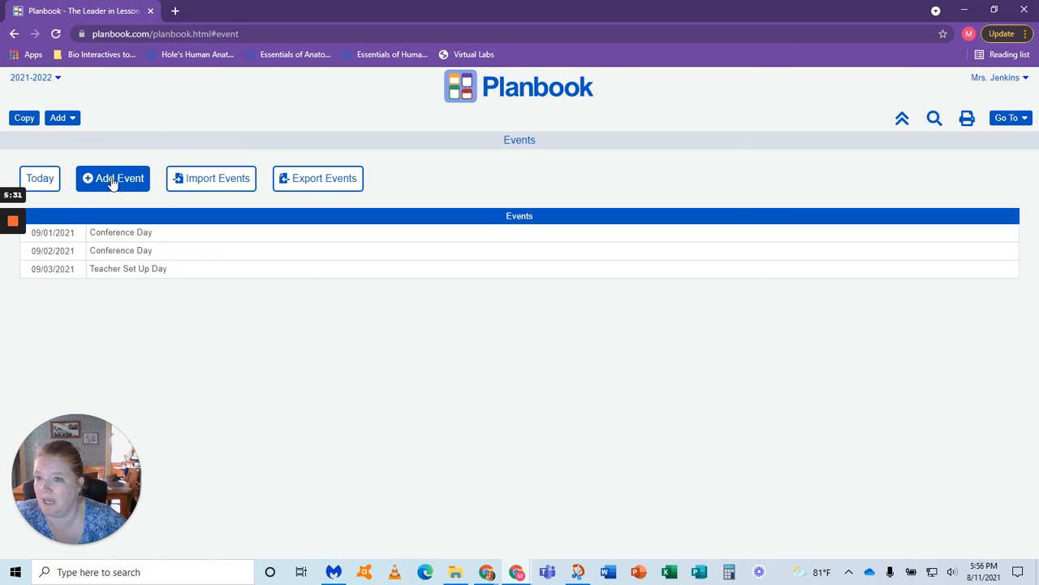
{"action": "left_click", "coordinate": [105, 532]}
{"action": "left_click", "coordinate": [708, 111]}
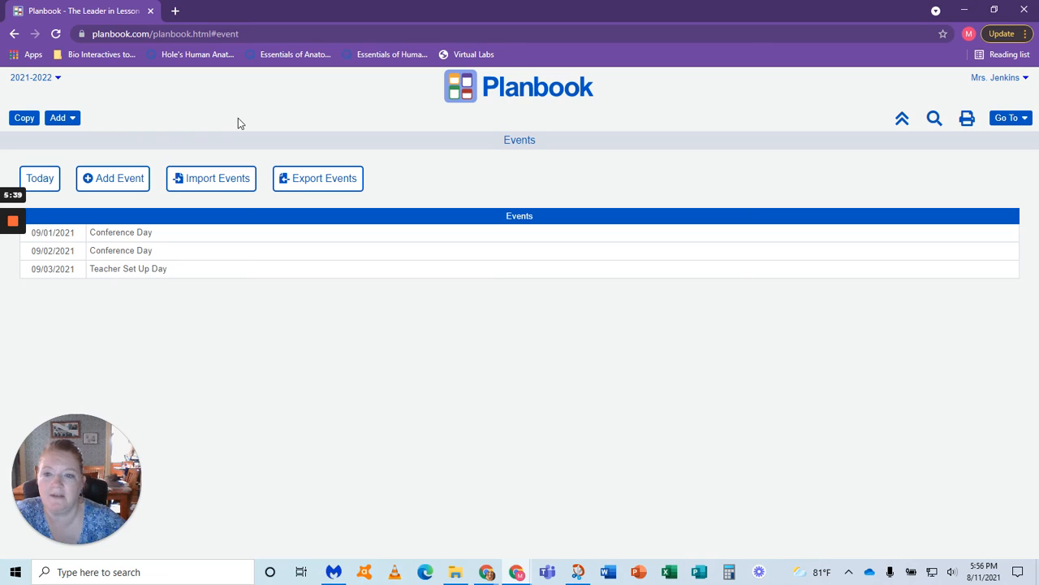
{"action": "left_click", "coordinate": [131, 183]}
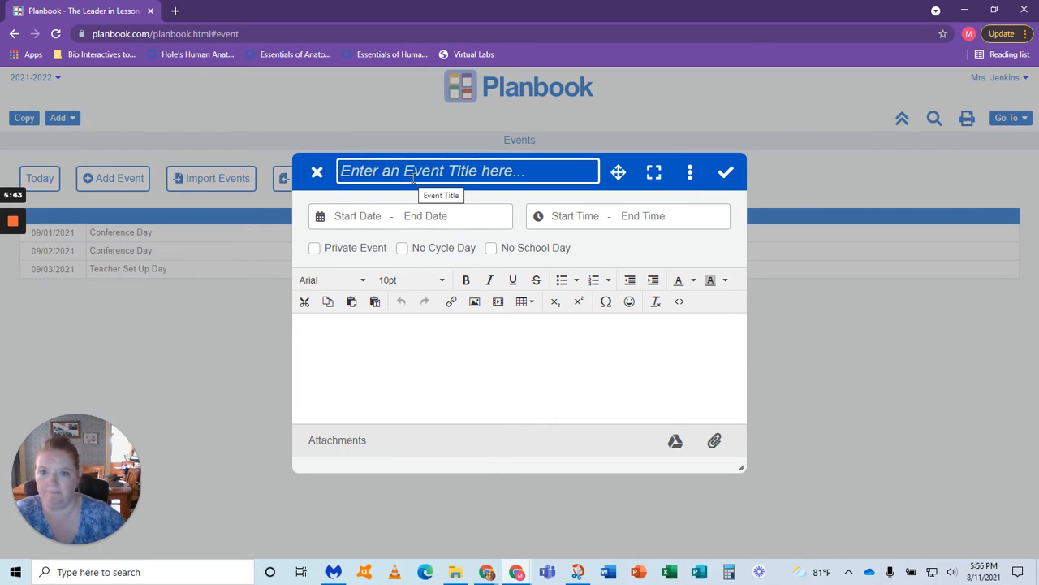
{"action": "type", "text": "Snow Day"}
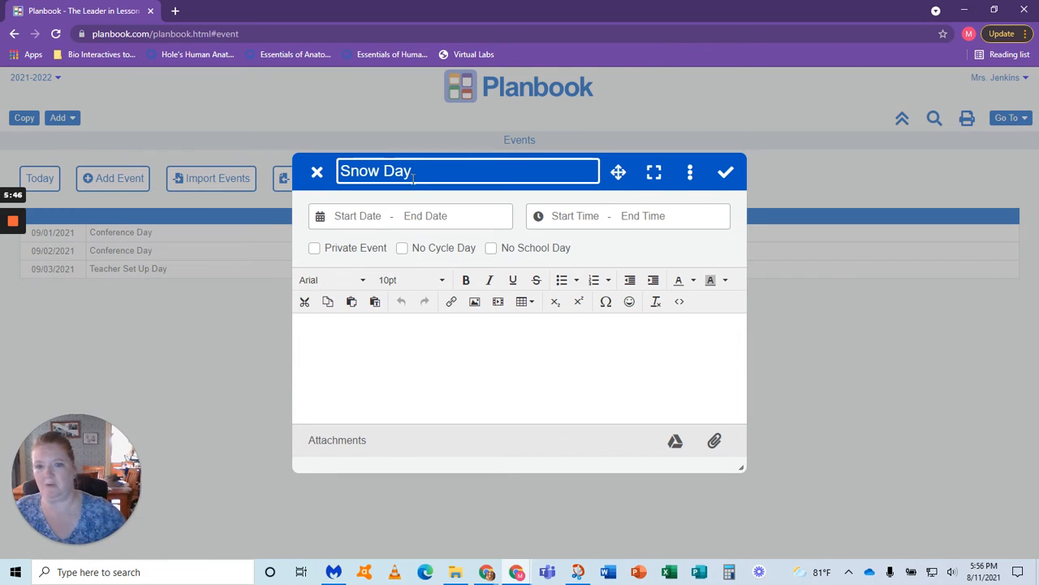
{"action": "left_click", "coordinate": [371, 225]}
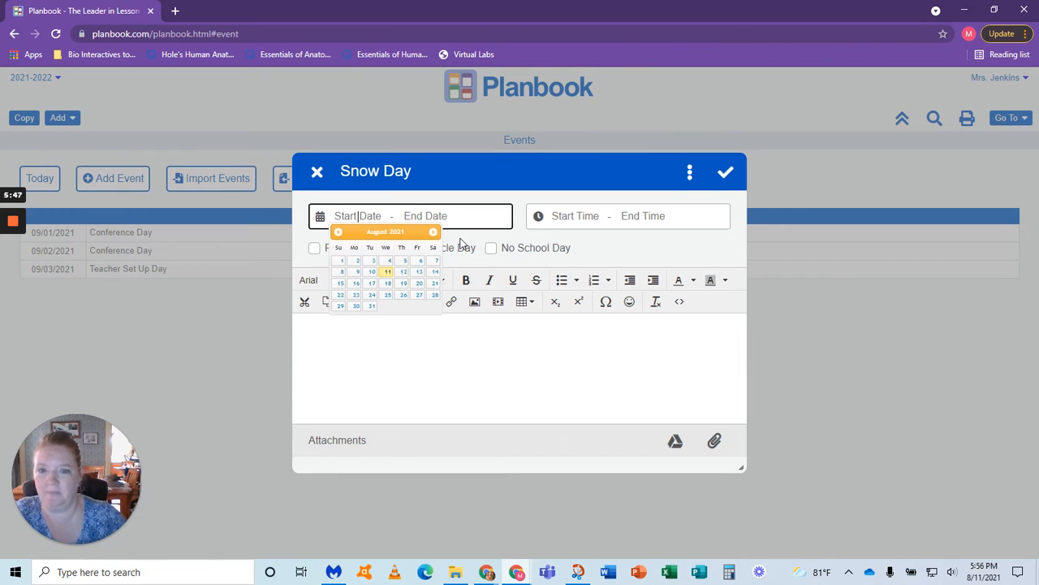
{"action": "left_click", "coordinate": [433, 232]}
{"action": "left_click", "coordinate": [433, 232]}
{"action": "left_click", "coordinate": [433, 232]}
{"action": "left_click", "coordinate": [433, 232]}
{"action": "left_click", "coordinate": [433, 233]}
{"action": "left_click", "coordinate": [403, 273]}
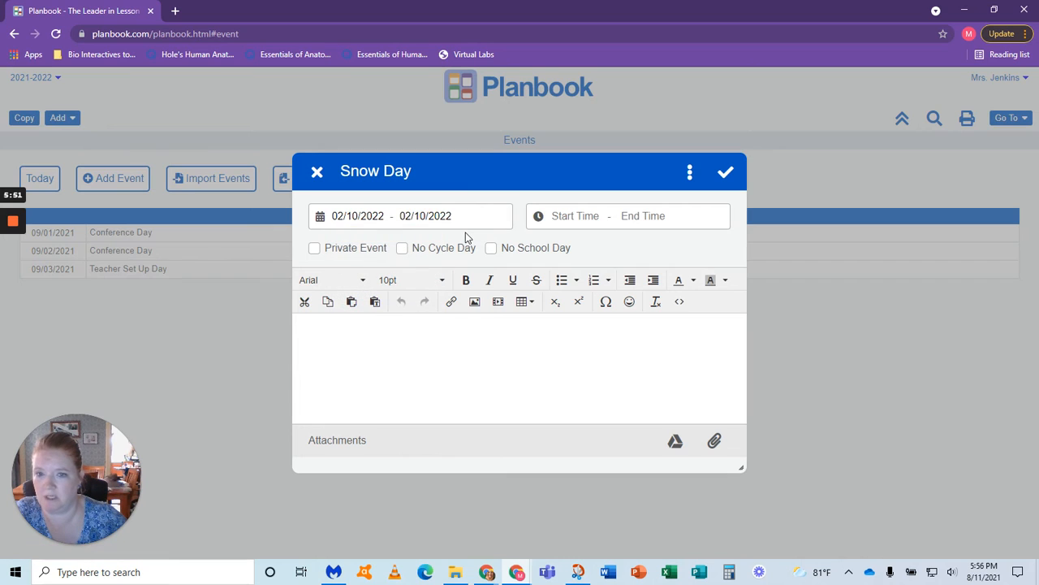
Step: Mark the Snow Day event as No School Day without No Cycle Day, and save it
{"action": "left_click", "coordinate": [490, 248]}
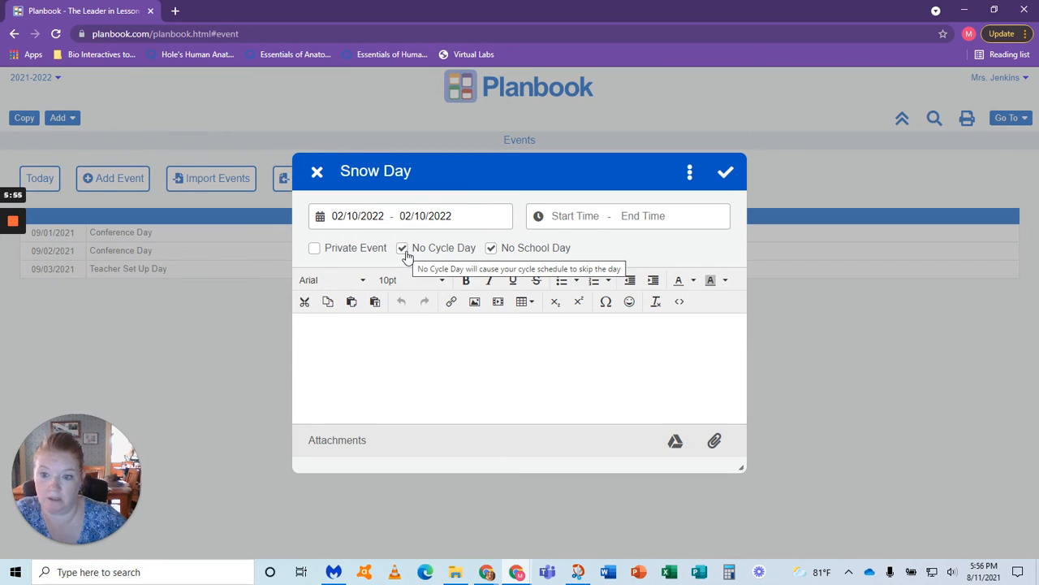
{"action": "left_click", "coordinate": [404, 250]}
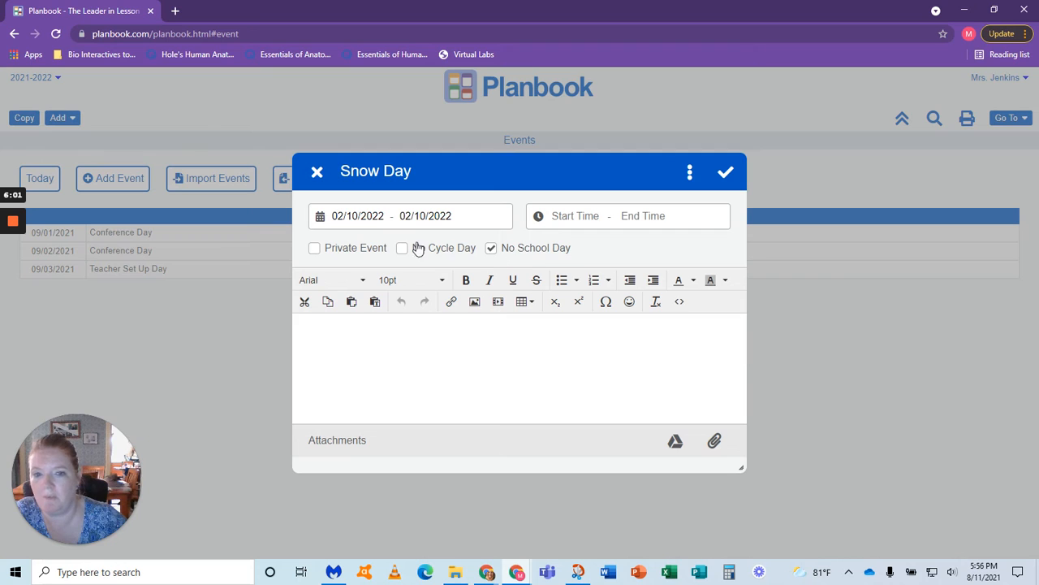
{"action": "left_click", "coordinate": [492, 250]}
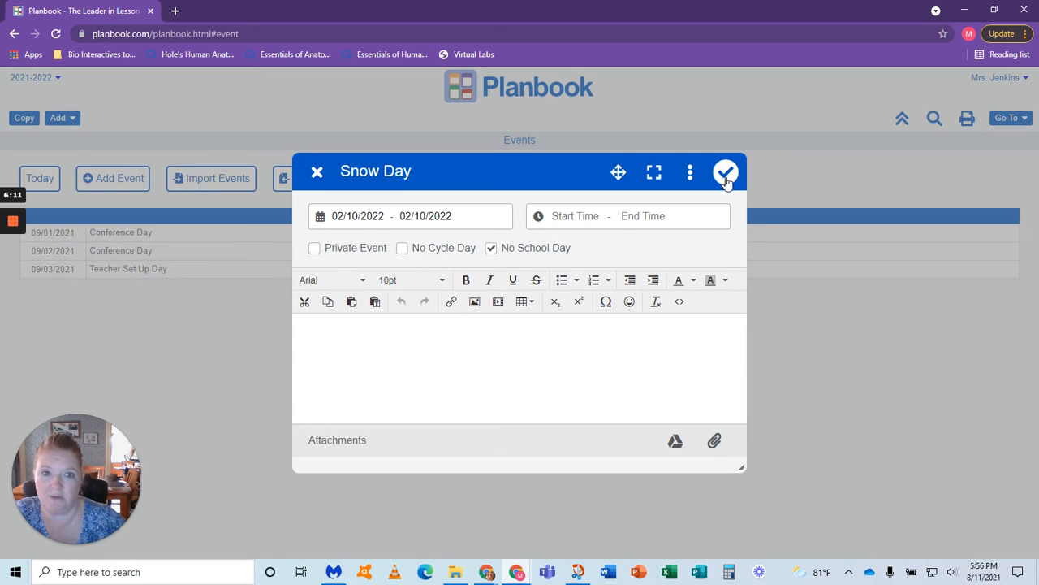
{"action": "left_click", "coordinate": [725, 173]}
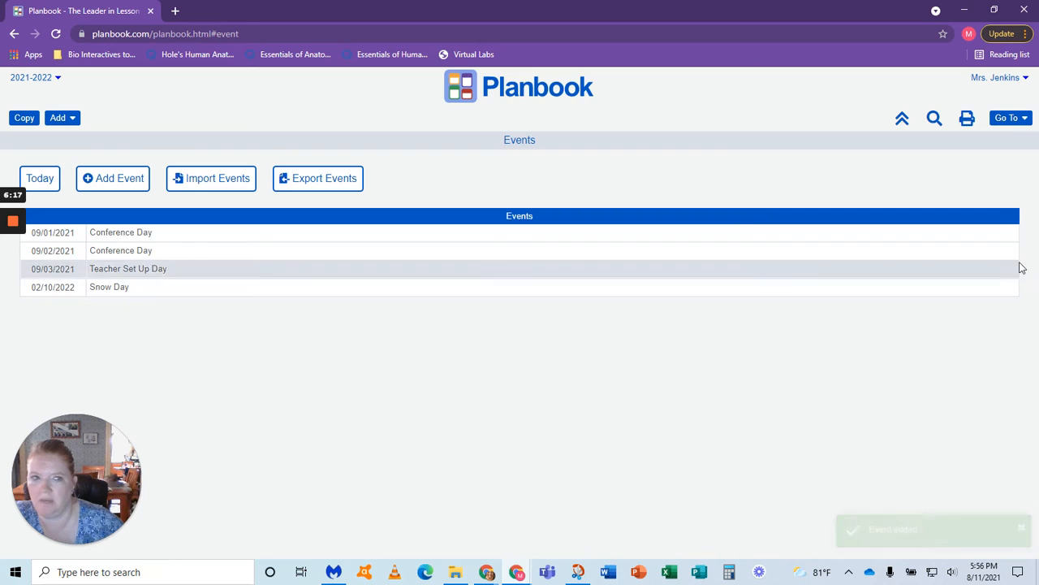
Step: Open Test Class on the Classes page and make its cycle-day schedule editable
{"action": "left_click", "coordinate": [1007, 118]}
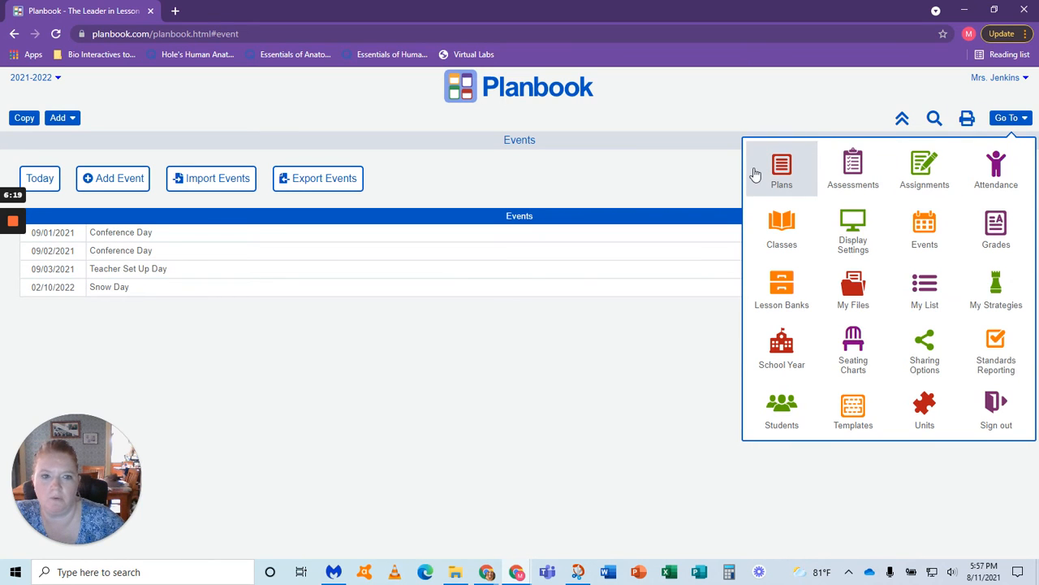
{"action": "left_click", "coordinate": [755, 174]}
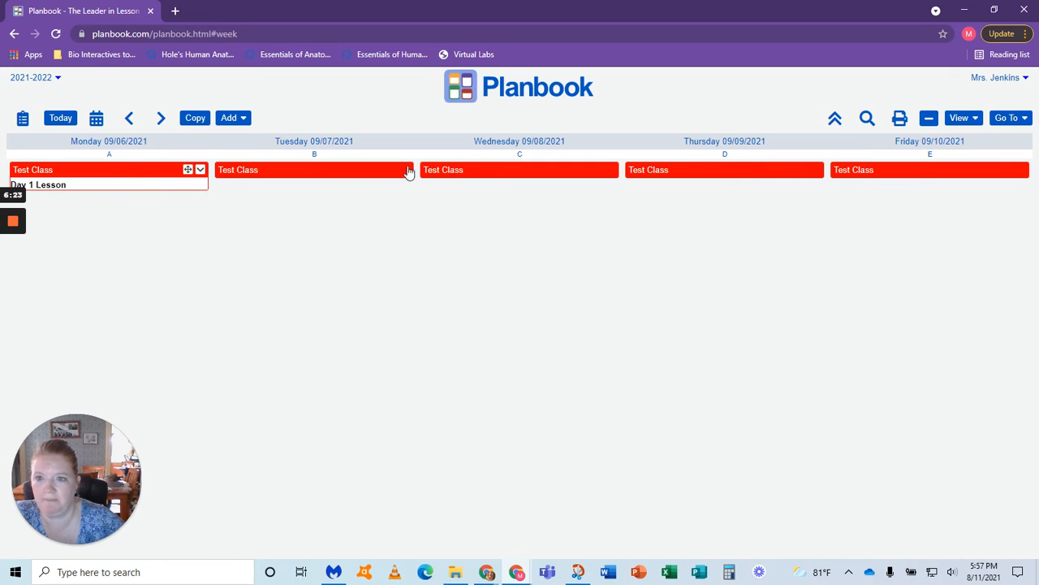
{"action": "left_click", "coordinate": [1014, 118]}
{"action": "left_click", "coordinate": [792, 203]}
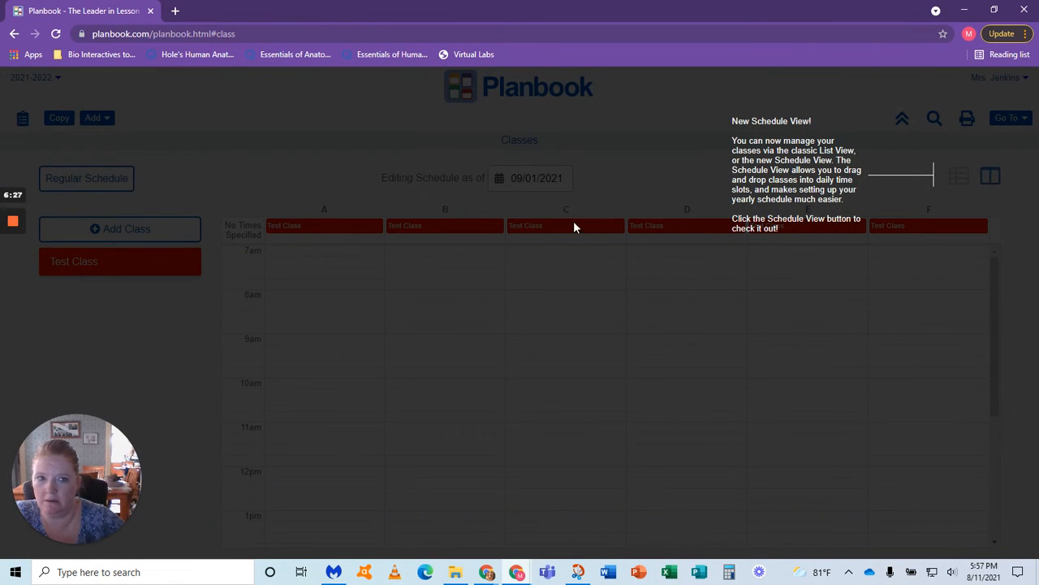
{"action": "left_click", "coordinate": [875, 205]}
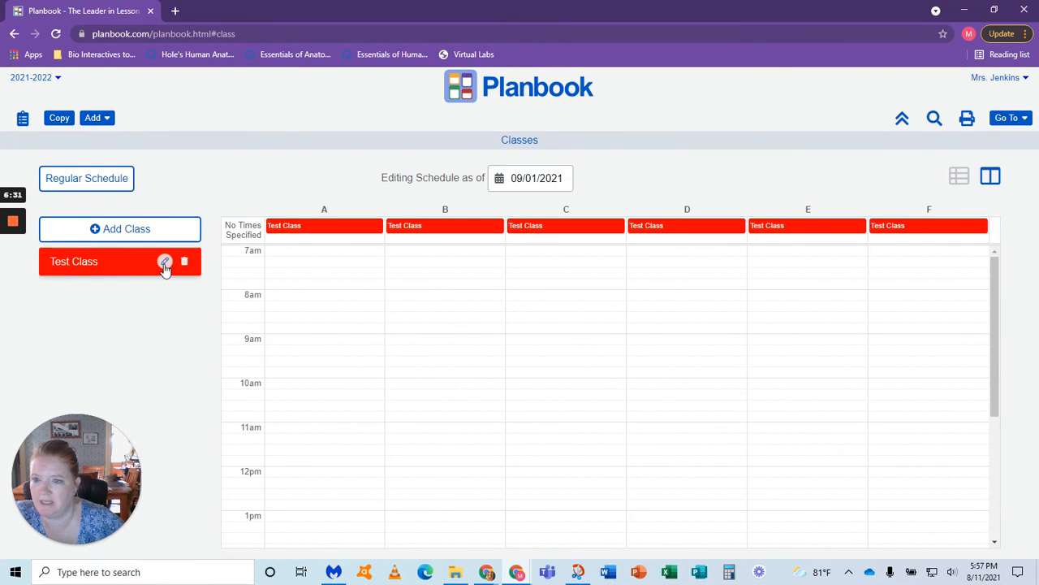
{"action": "left_click", "coordinate": [164, 262]}
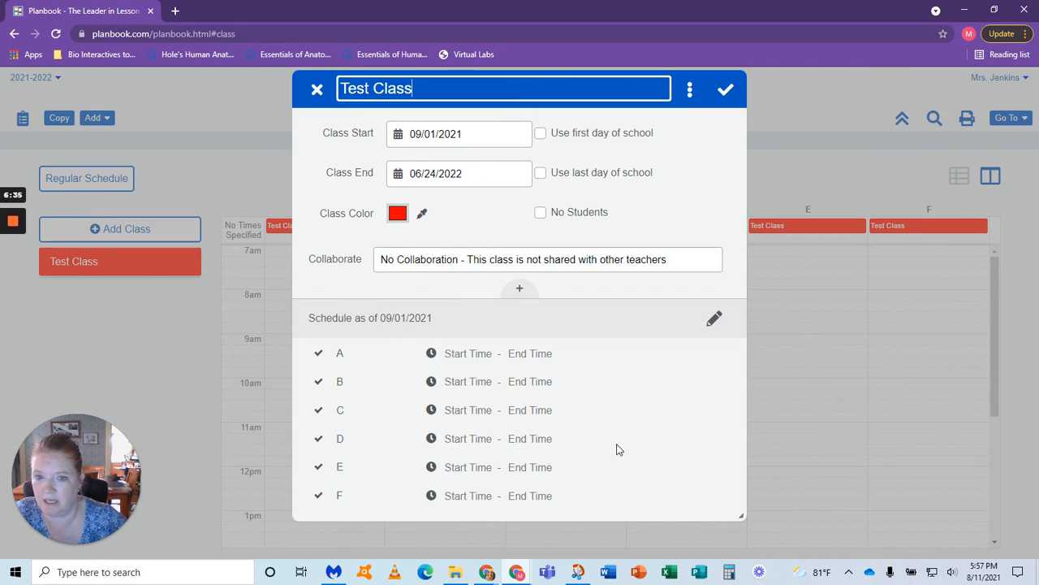
{"action": "left_click", "coordinate": [318, 354]}
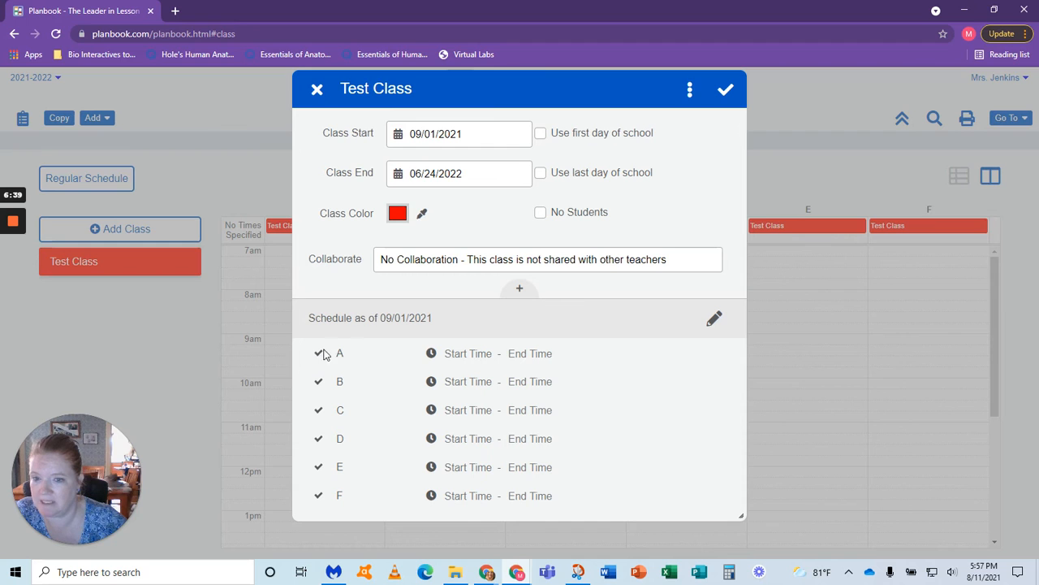
{"action": "left_click", "coordinate": [715, 319]}
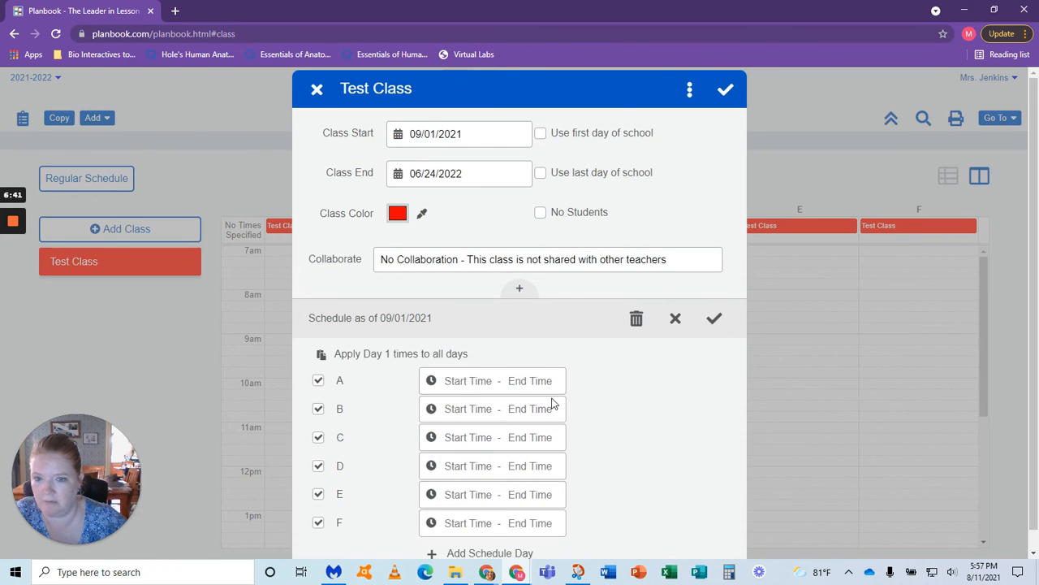
Step: Deselect cycle days A and B in the Test Class schedule and select both again
{"action": "scroll", "coordinate": [503, 390], "scroll_direction": "down", "scroll_amount": 1}
{"action": "left_click", "coordinate": [318, 363]}
{"action": "left_click", "coordinate": [318, 391]}
{"action": "left_click", "coordinate": [318, 365]}
{"action": "left_click", "coordinate": [319, 392]}
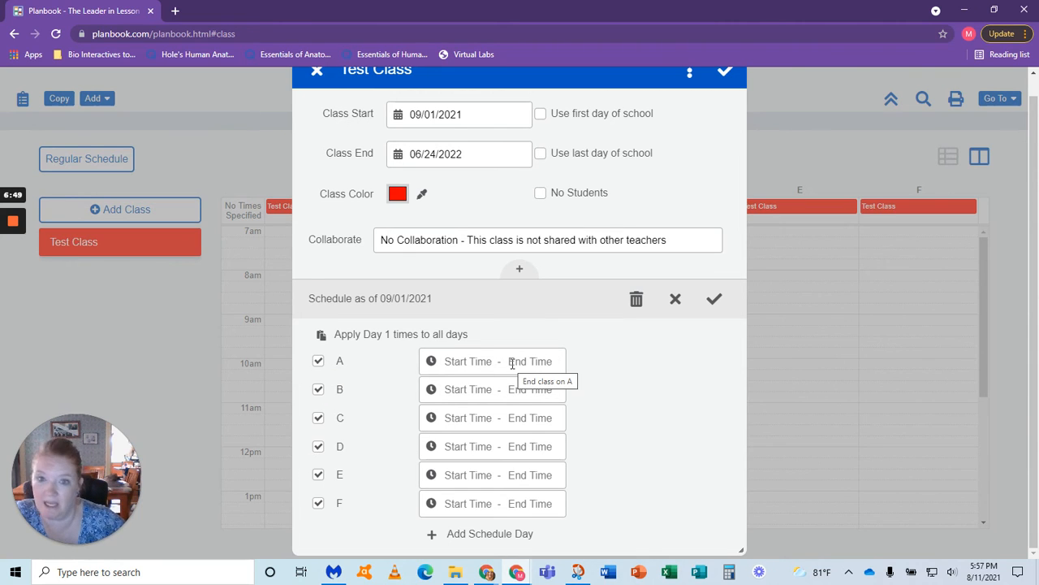
Step: Examine the collaboration choices for Test Class, then confirm its schedule and close the class settings
{"action": "left_click", "coordinate": [397, 240]}
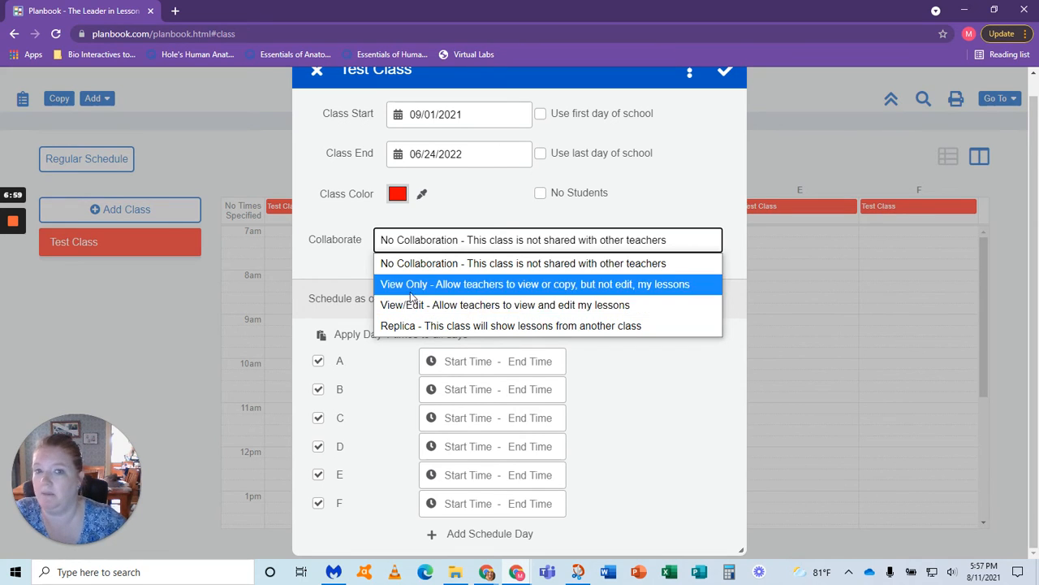
{"action": "left_click", "coordinate": [711, 160]}
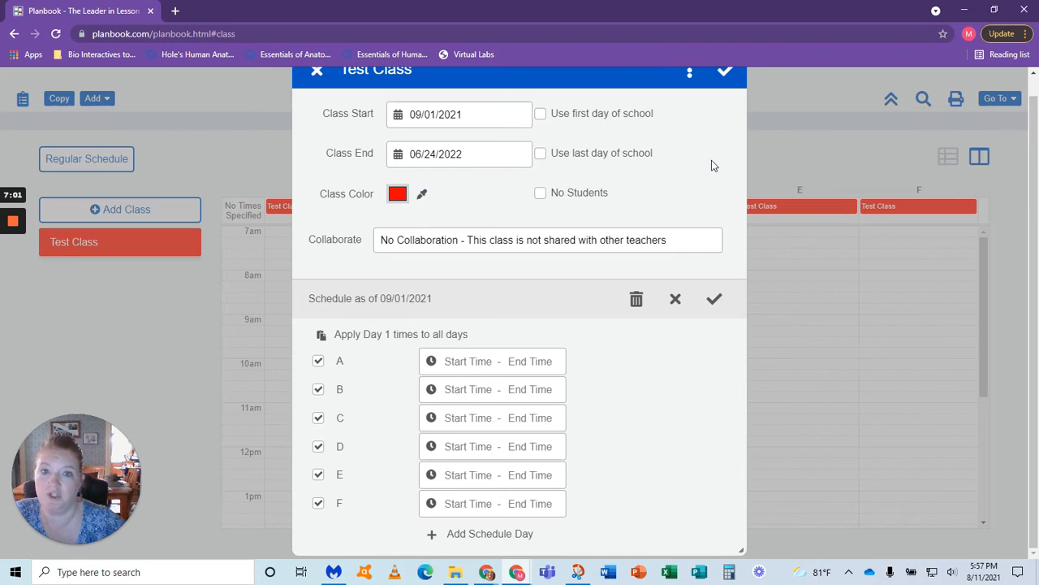
{"action": "scroll", "coordinate": [649, 162], "scroll_direction": "up", "scroll_amount": 1}
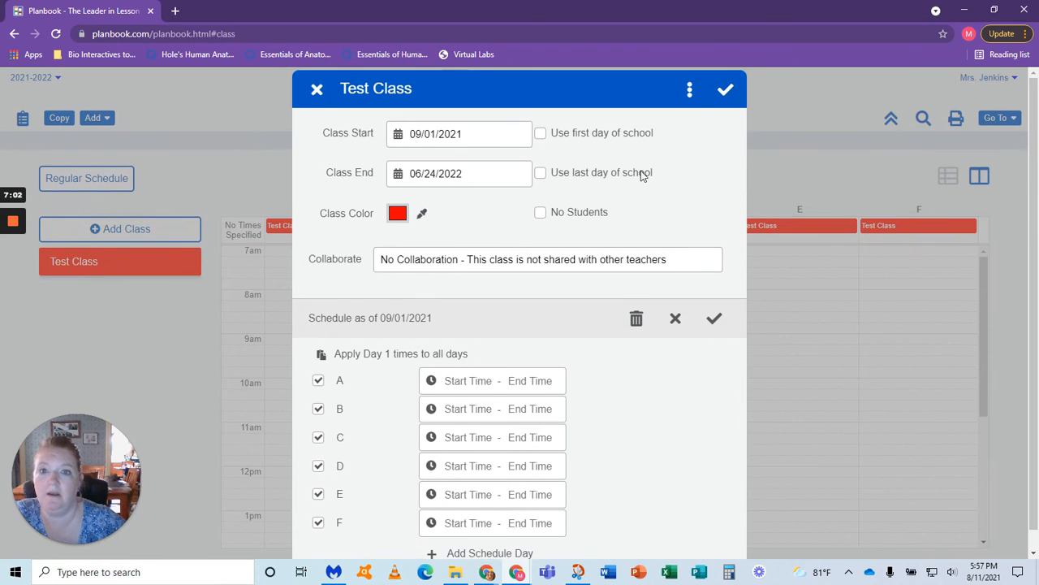
{"action": "left_click", "coordinate": [723, 96]}
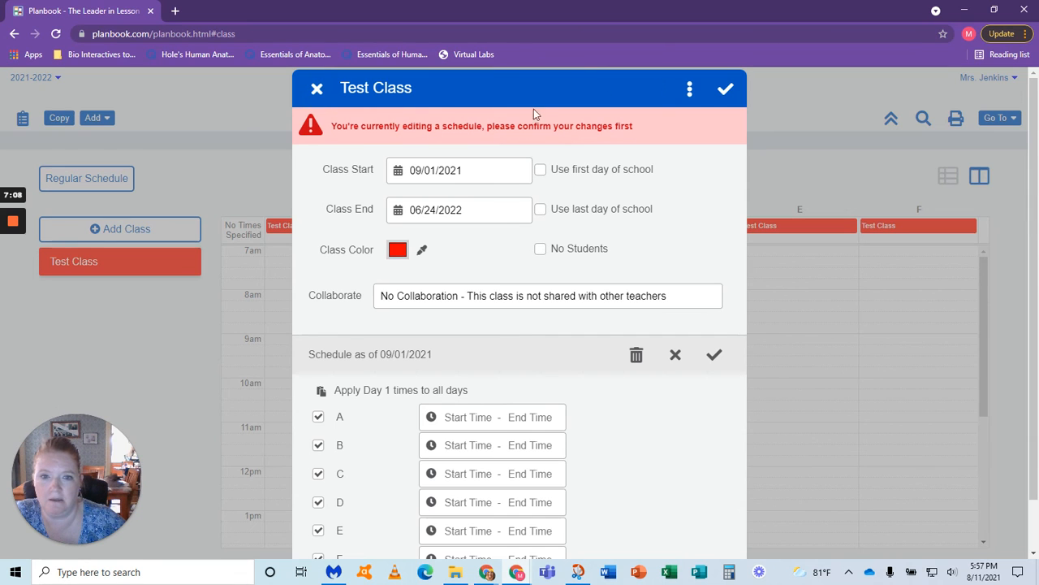
{"action": "left_click", "coordinate": [715, 356]}
{"action": "left_click", "coordinate": [316, 89]}
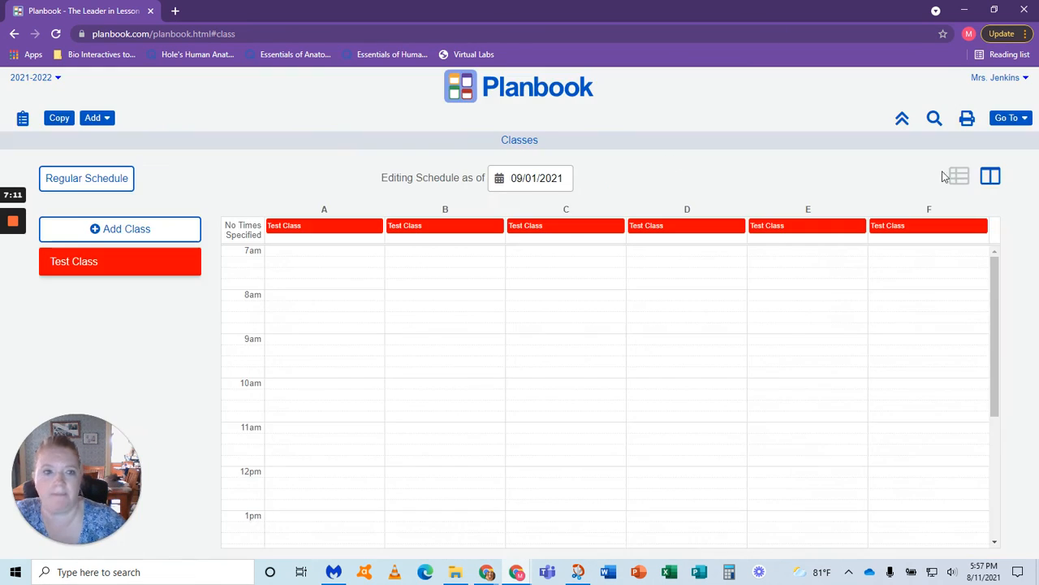
Step: Return to the weekly plans and save the Approved status on the Monday 09/06/2021 Day 1 Lesson
{"action": "left_click", "coordinate": [1001, 119]}
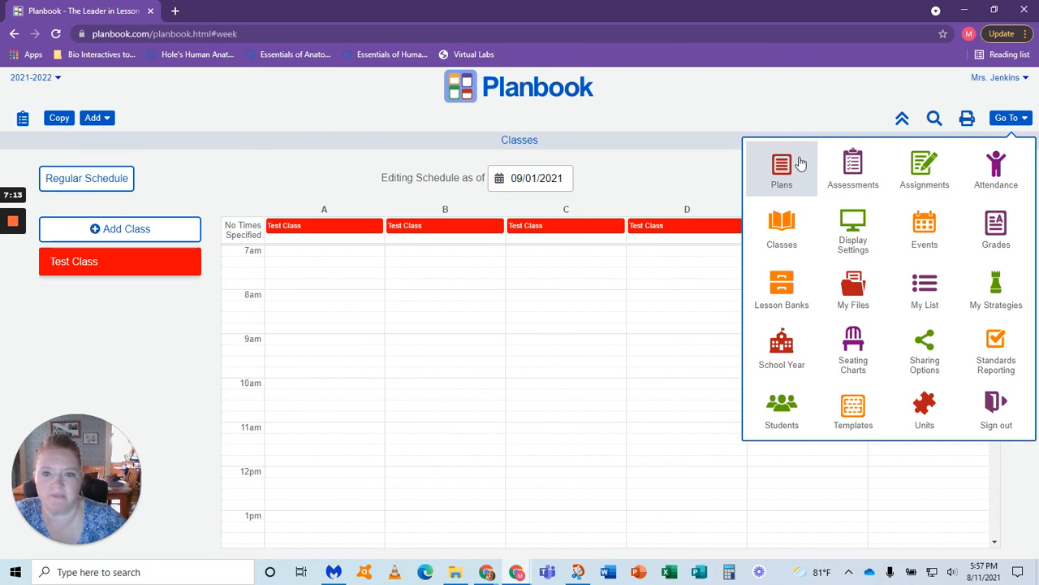
{"action": "left_click", "coordinate": [799, 161]}
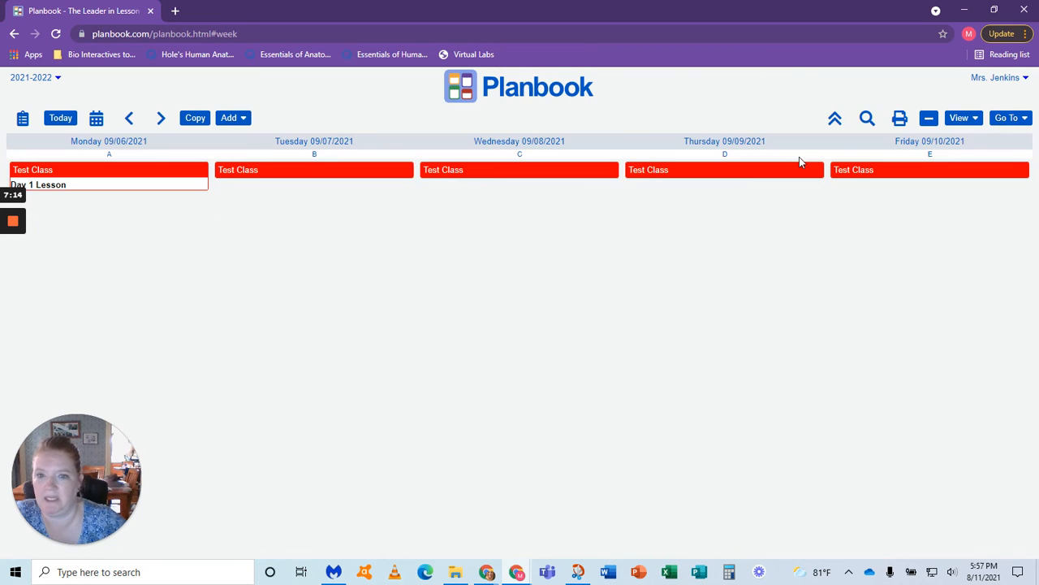
{"action": "left_click", "coordinate": [146, 174]}
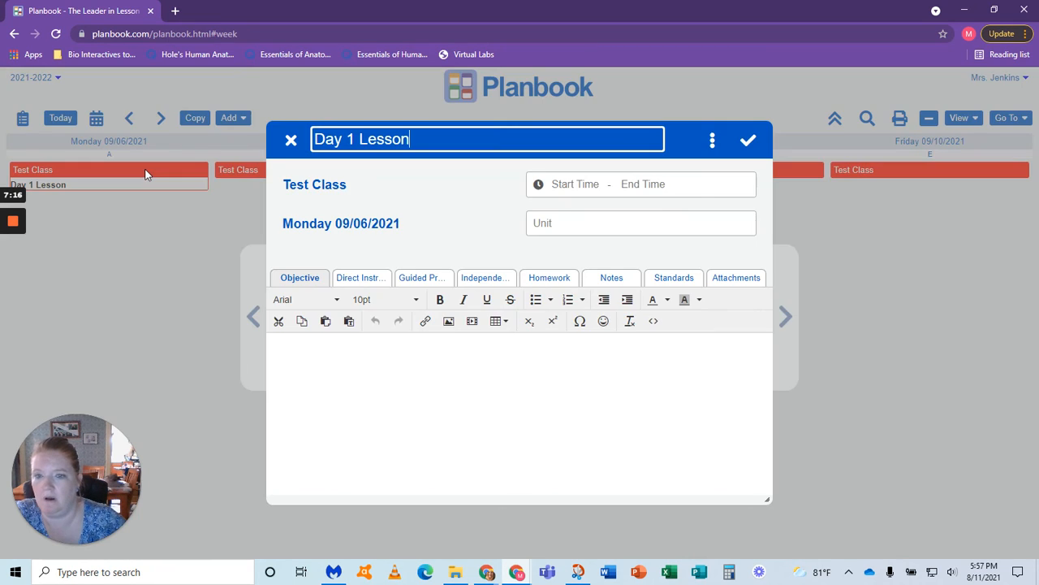
{"action": "left_click", "coordinate": [713, 140]}
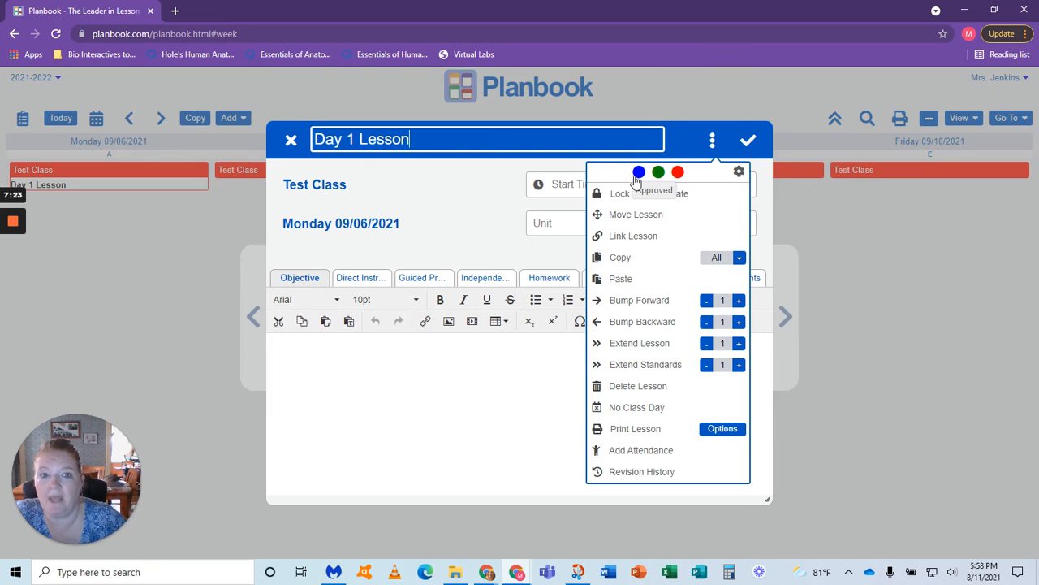
{"action": "left_click", "coordinate": [639, 173]}
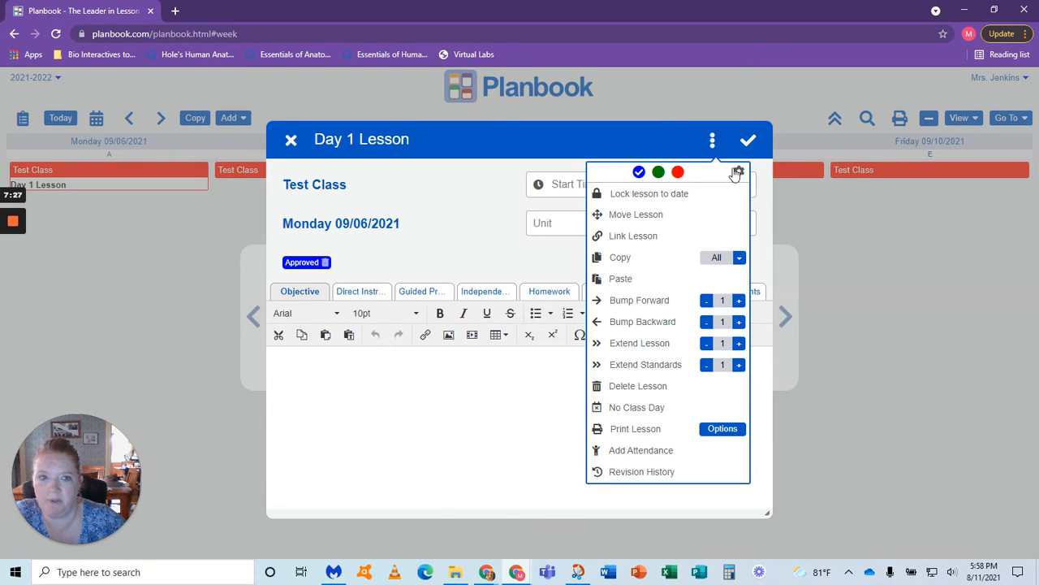
{"action": "left_click", "coordinate": [748, 140]}
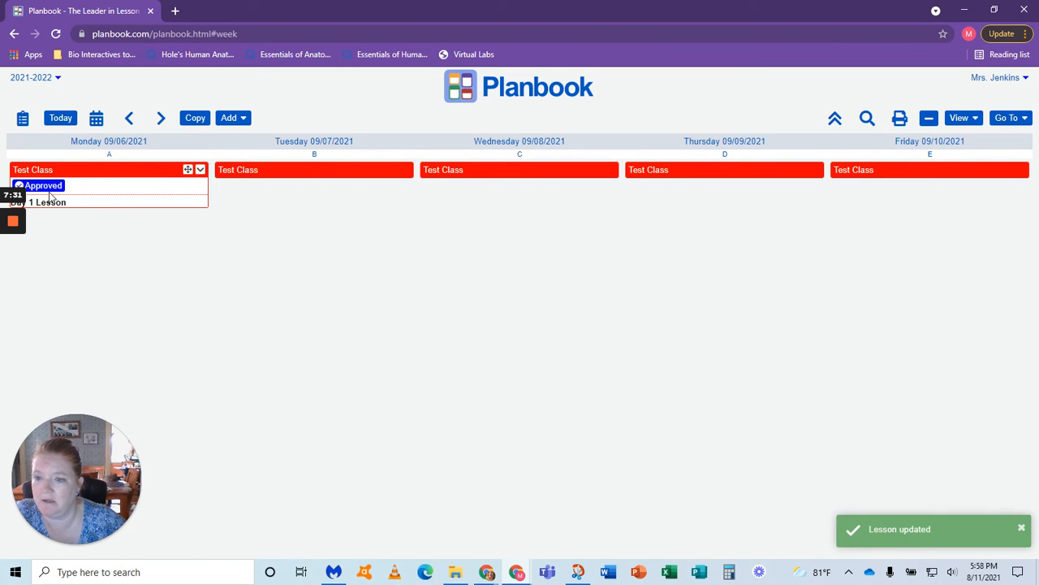
Step: Add the Ready and Taught statuses to the Monday 09/06/2021 Day 1 Lesson
{"action": "left_click", "coordinate": [165, 178]}
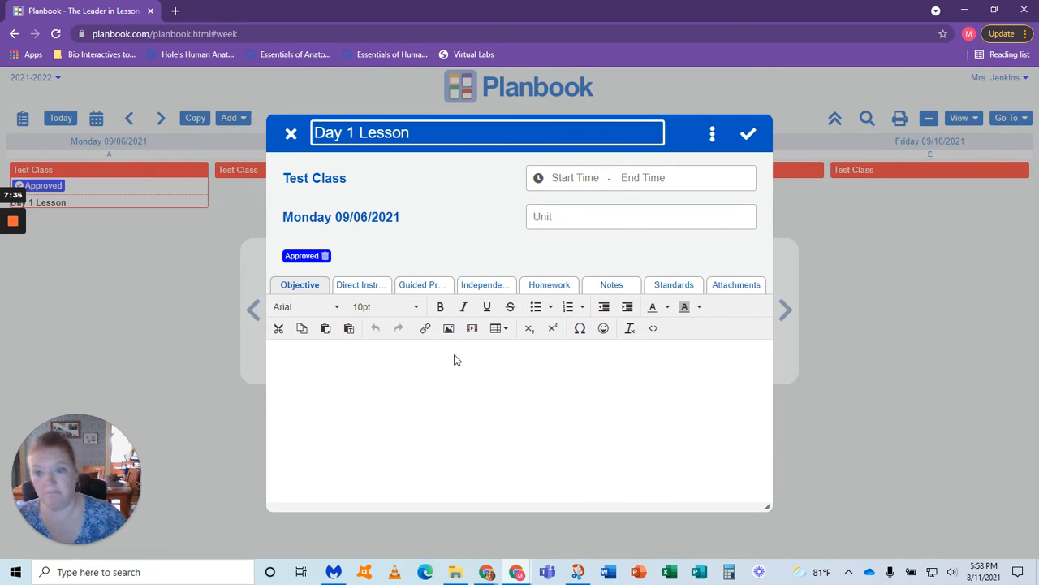
{"action": "left_click", "coordinate": [713, 133]}
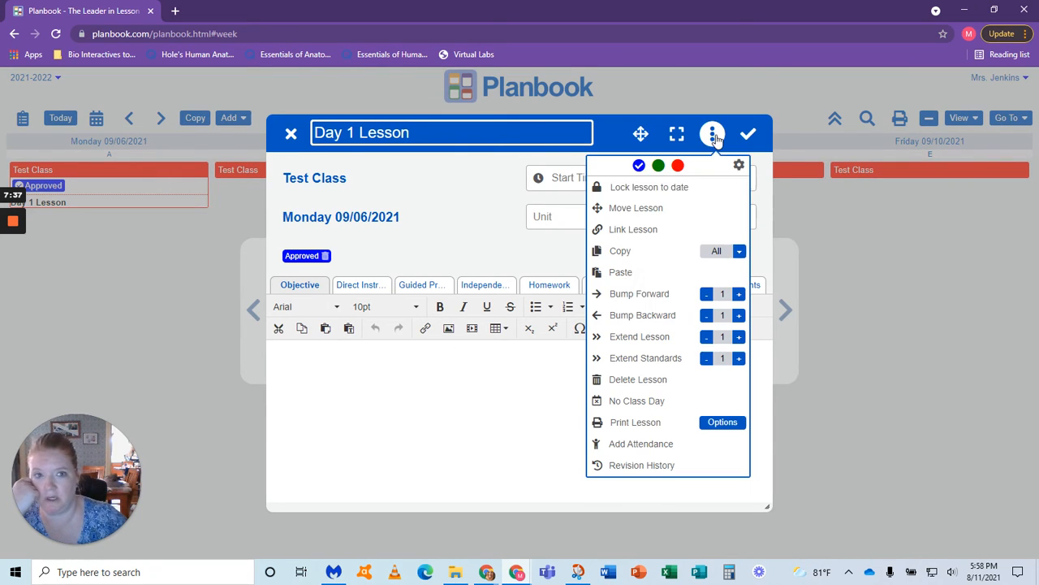
{"action": "left_click", "coordinate": [660, 167]}
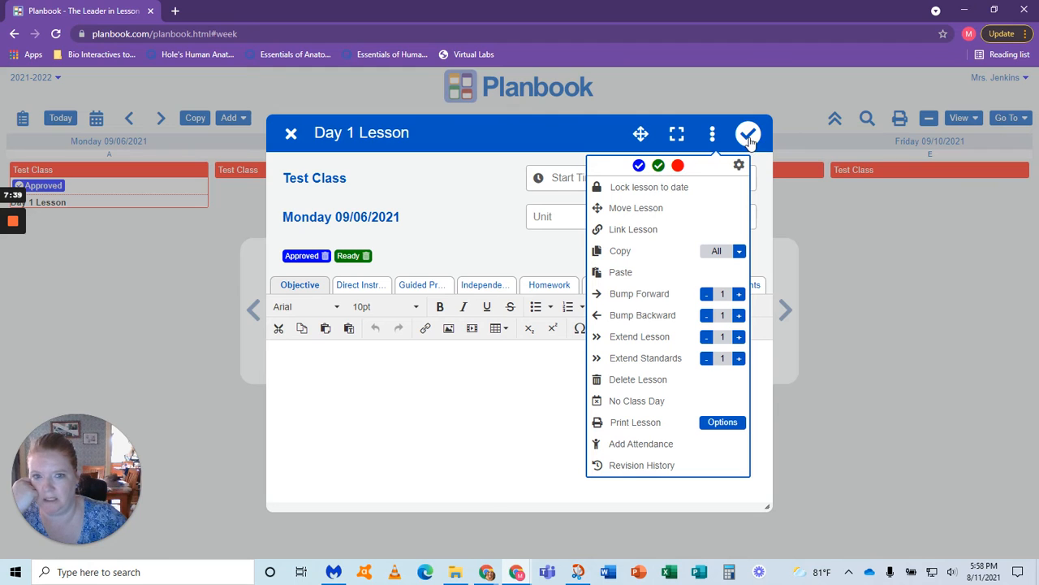
{"action": "left_click", "coordinate": [748, 135]}
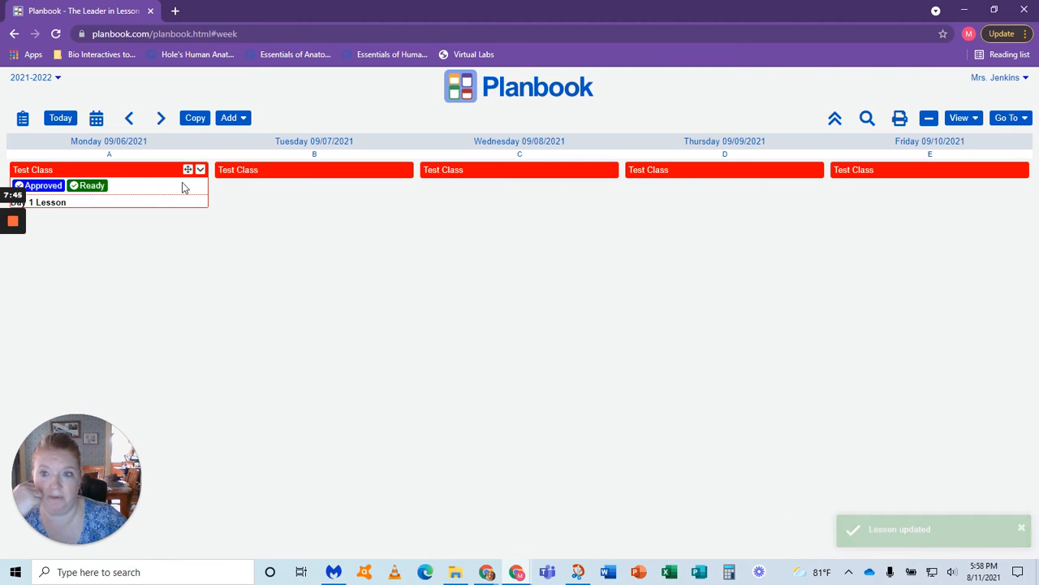
{"action": "left_click", "coordinate": [201, 172]}
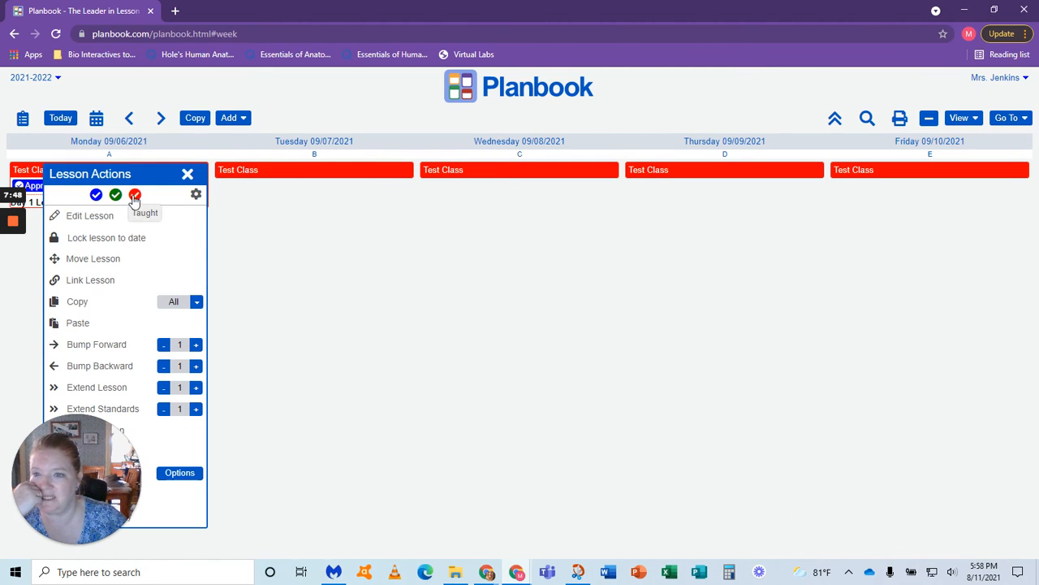
{"action": "left_click", "coordinate": [187, 173]}
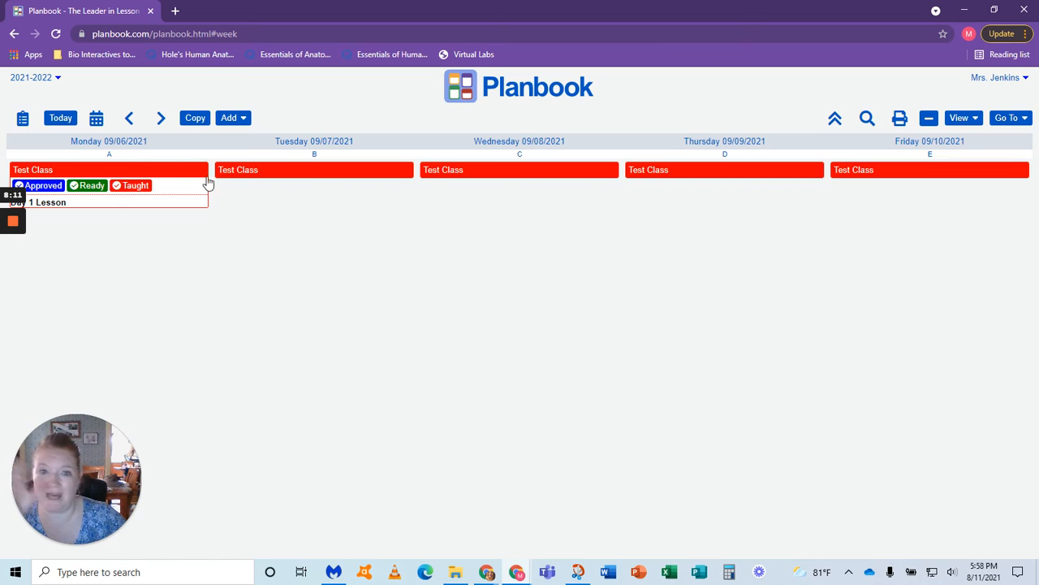
Step: Open the sharing options and display the settings for what students can view
{"action": "mouse_move", "coordinate": [13, 220]}
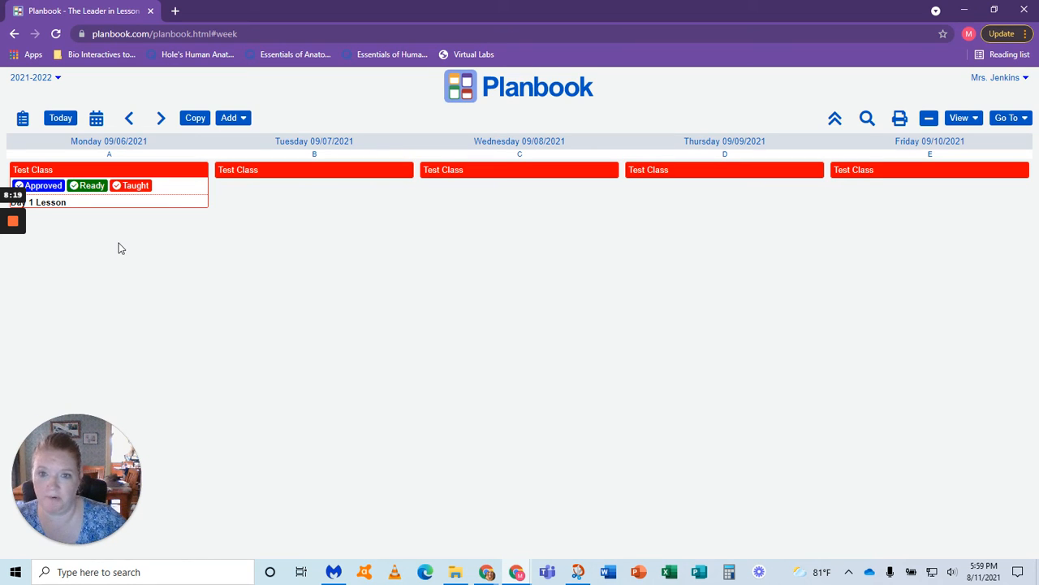
{"action": "left_click", "coordinate": [1007, 118]}
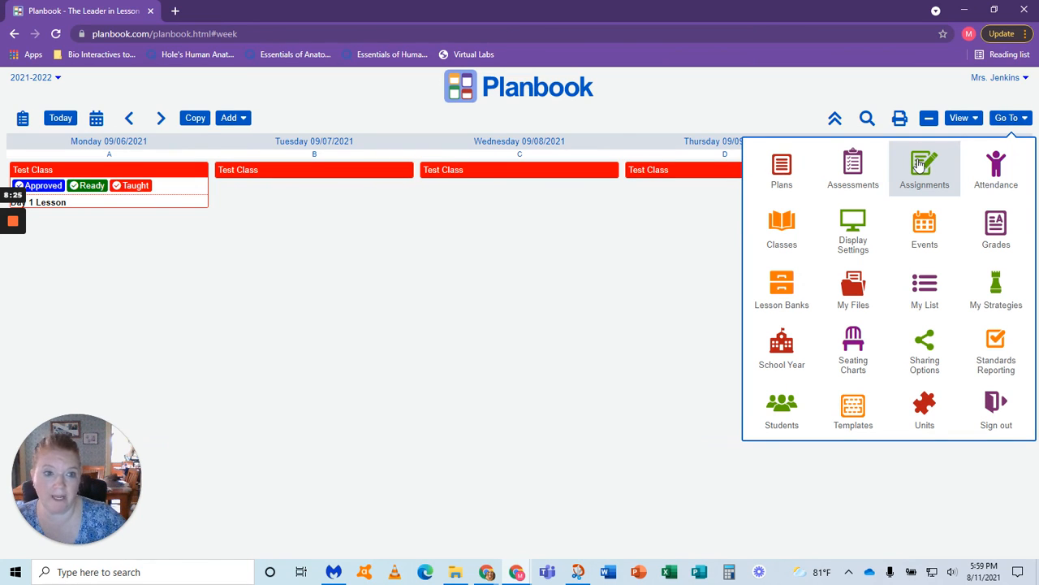
{"action": "left_click", "coordinate": [914, 358]}
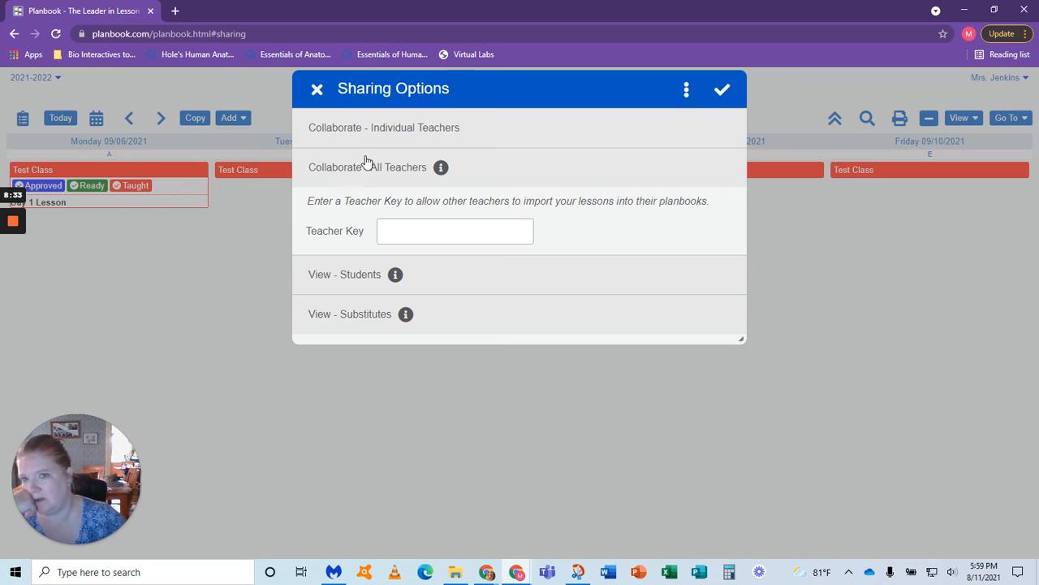
{"action": "left_click", "coordinate": [365, 281]}
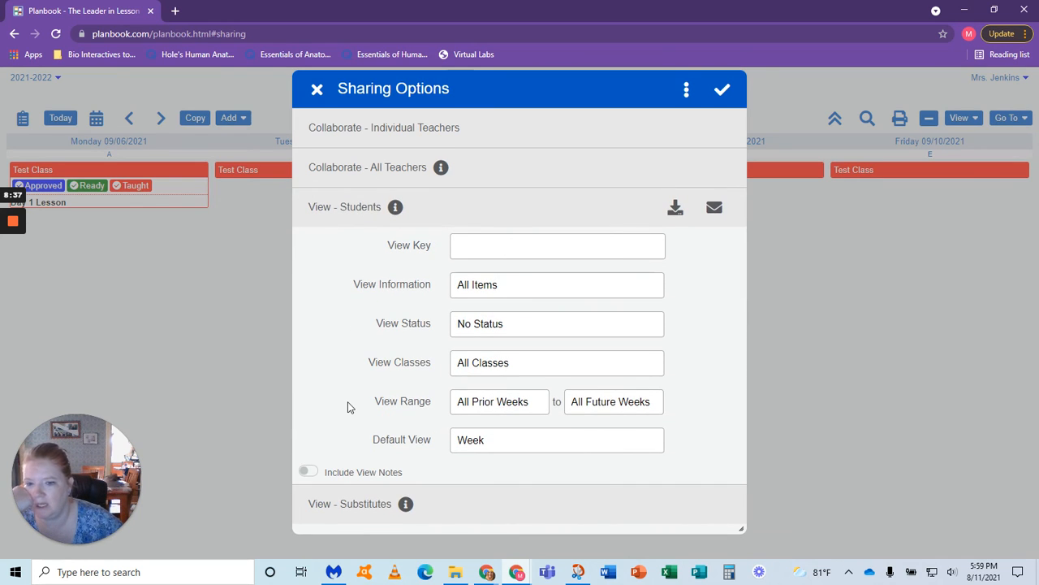